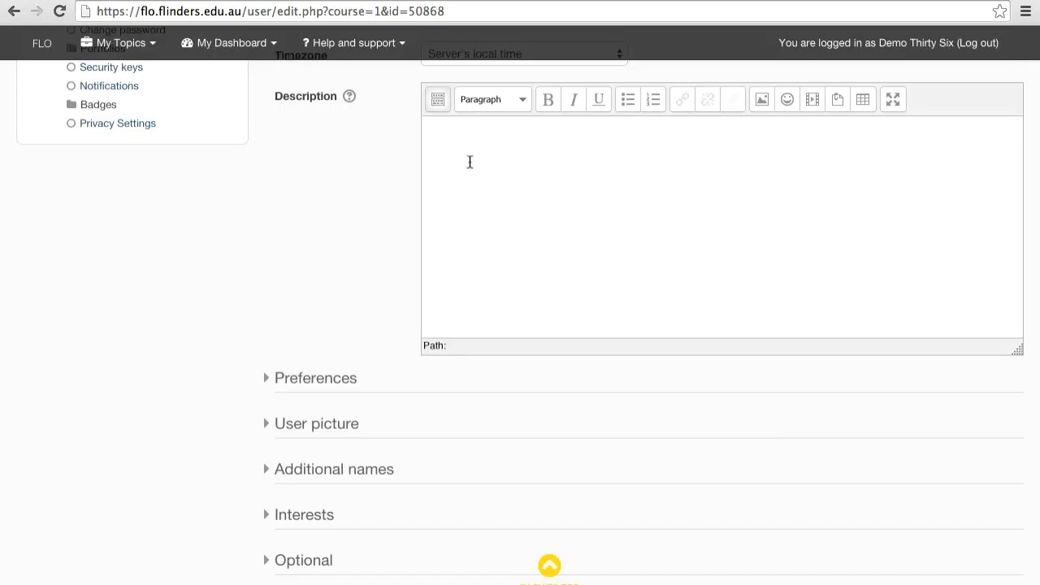
Step: Make the first line a Heading 1 reading 'This is a heading'
left_click(437, 99)
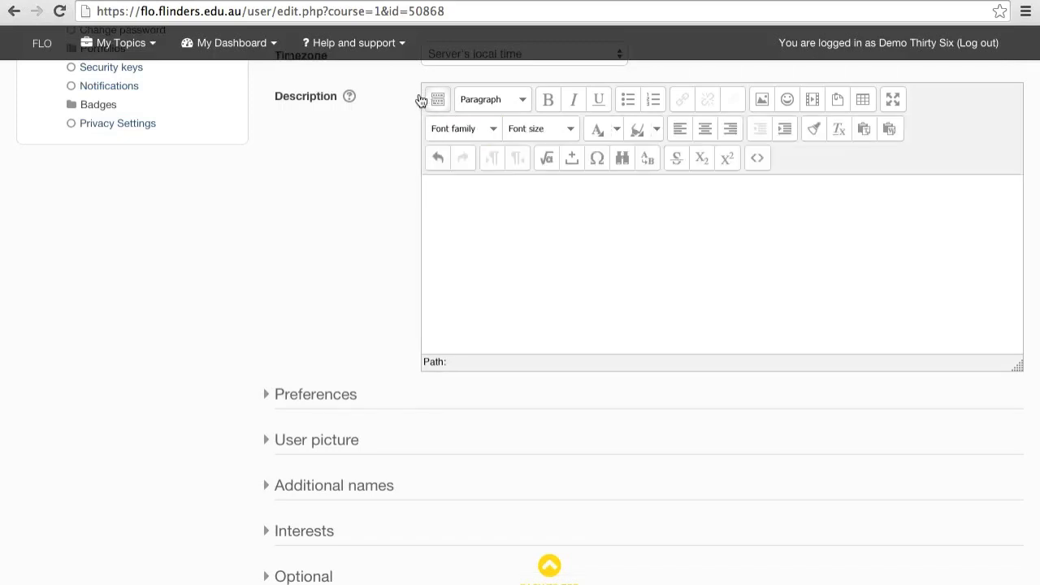
left_click(437, 99)
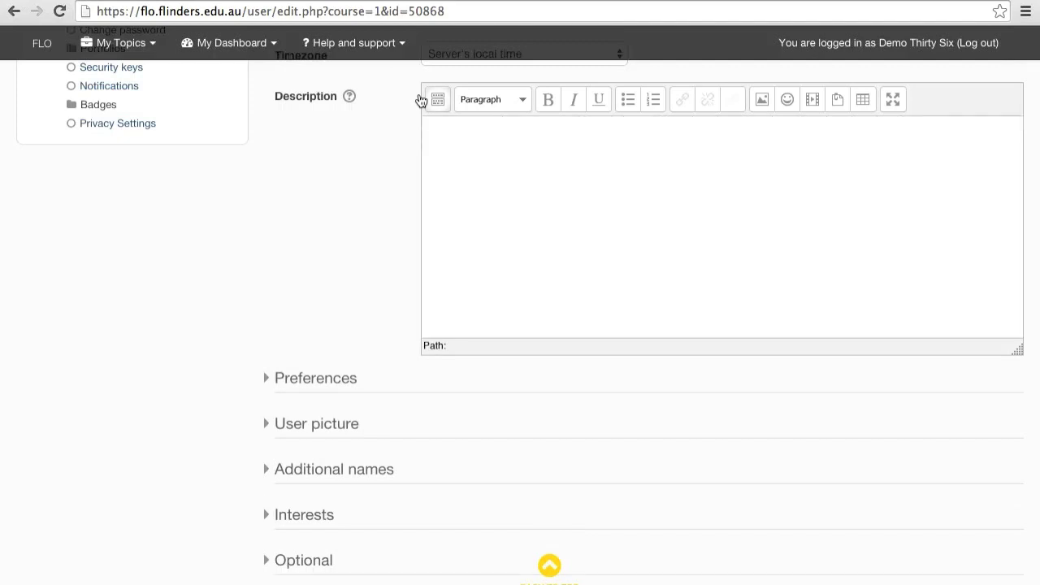
left_click(496, 97)
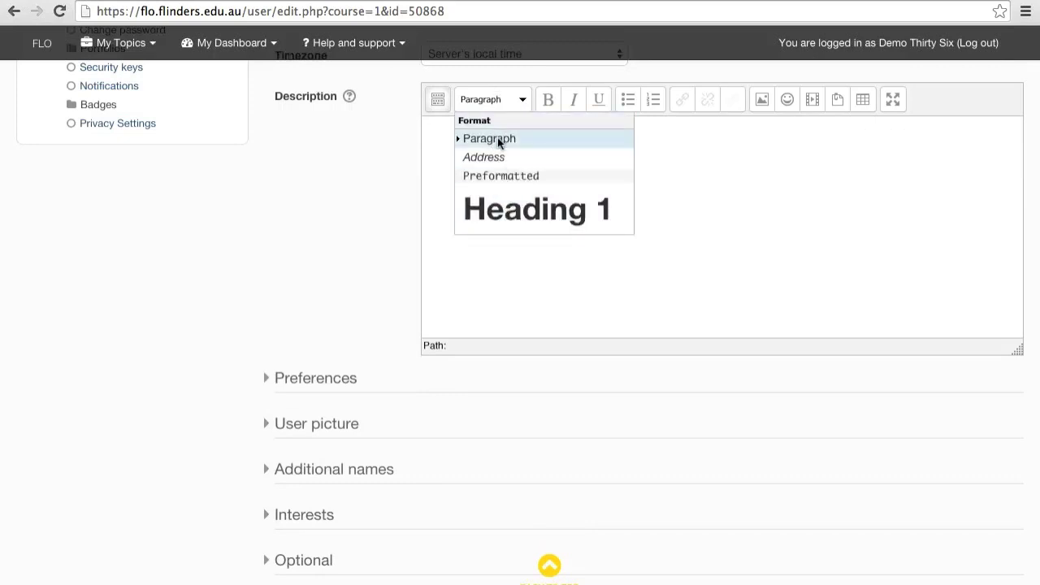
left_click(505, 206)
type("This is a heading")
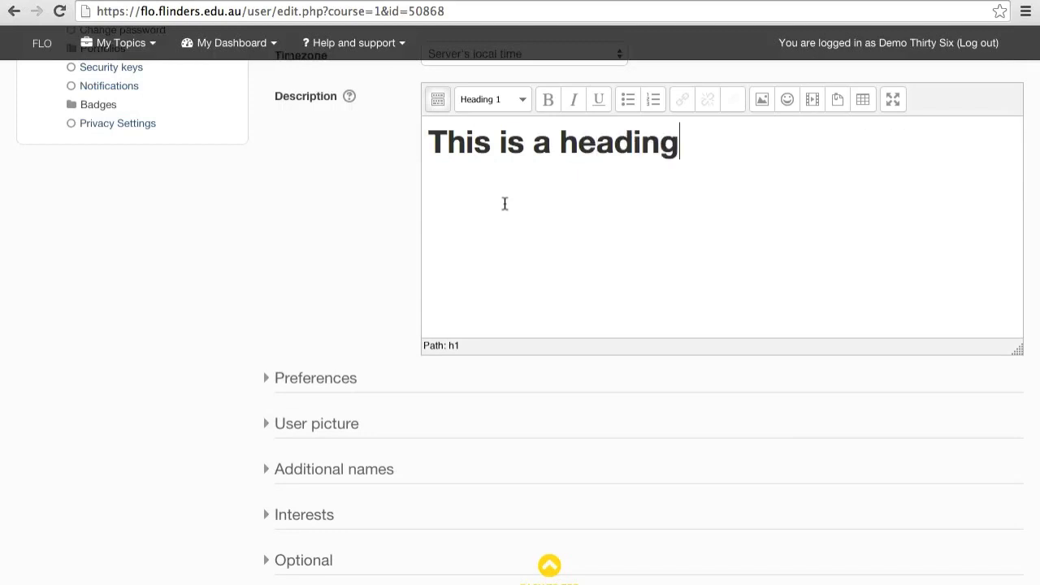
key("Return")
Step: Type 'This is a paragraph' and make it bold, italic and underlined
type("This is a paragraph")
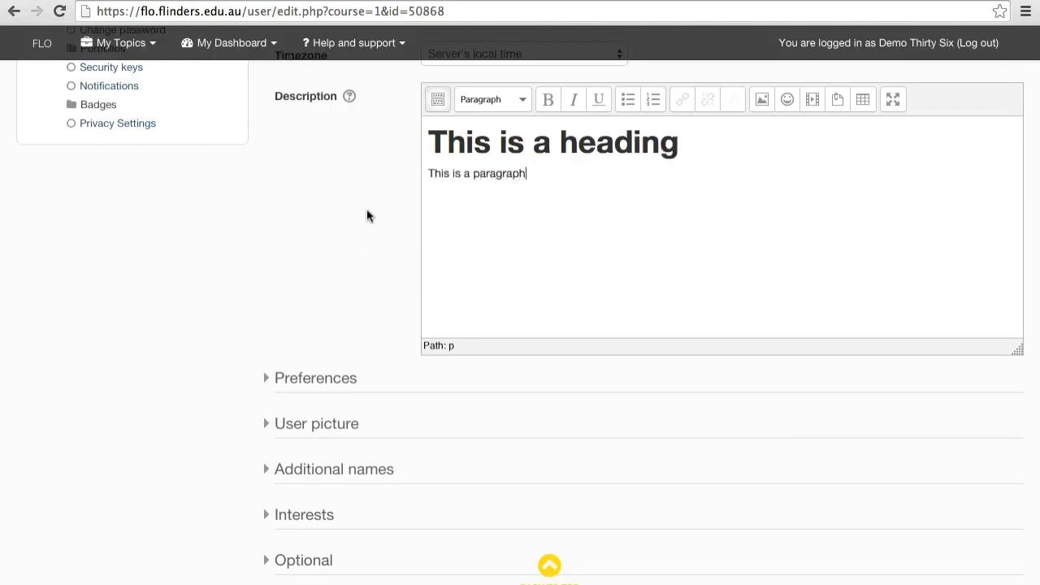
left_click(433, 173, "shift")
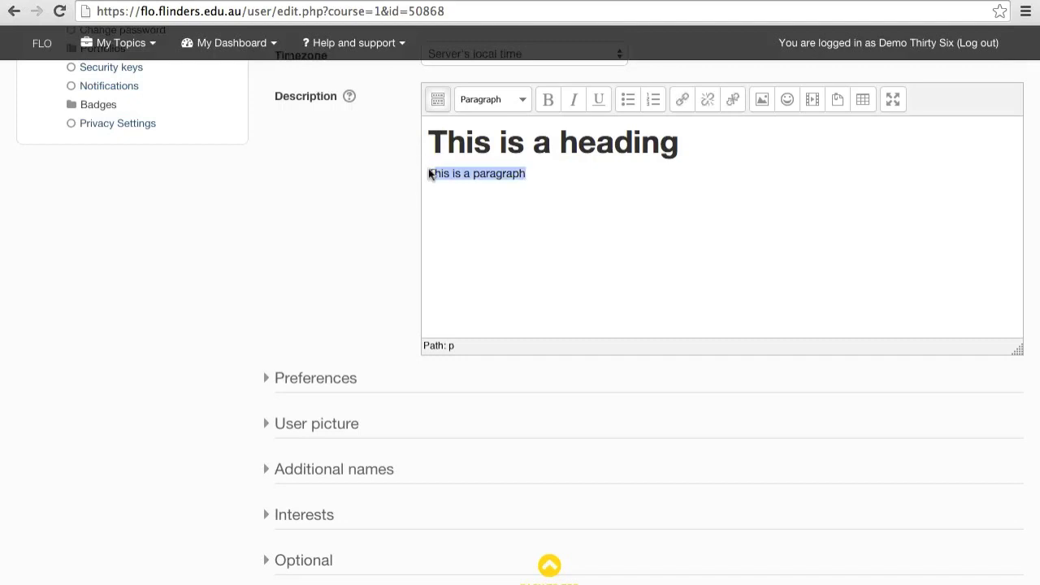
key("ctrl+b")
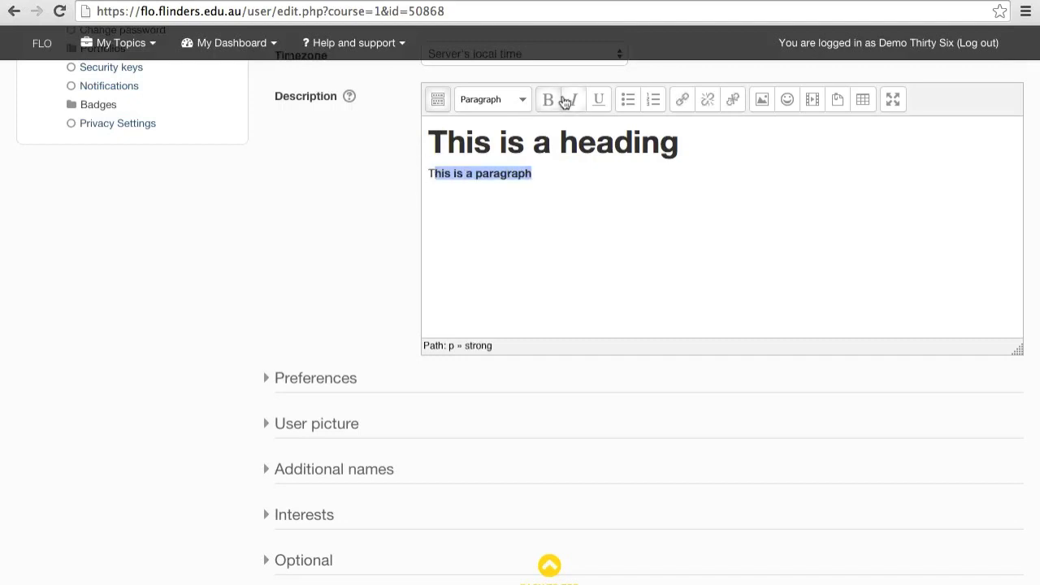
left_click(566, 102)
left_click(594, 104)
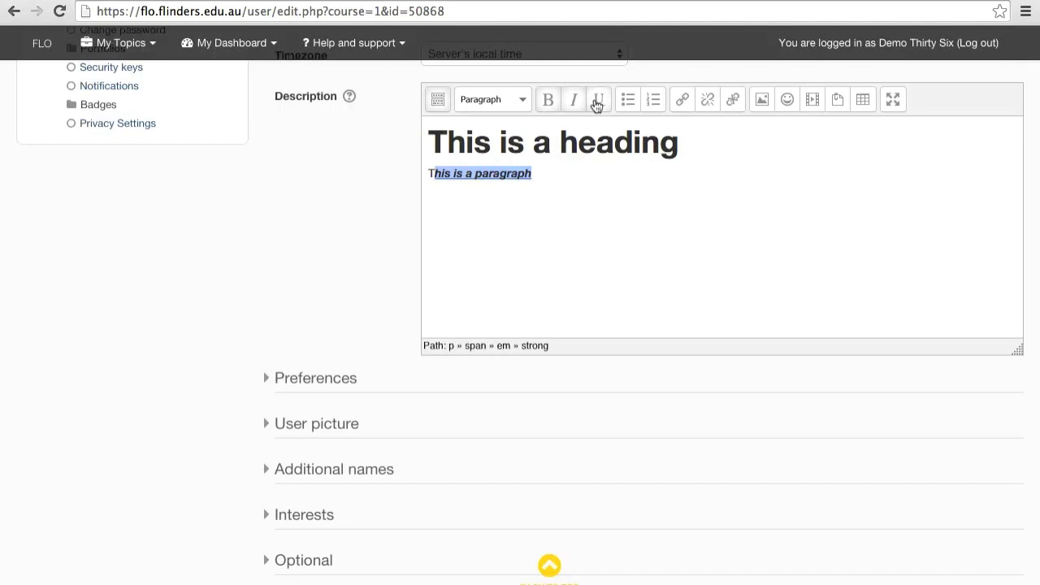
Step: Start a new line below the paragraph with bold, italic and underline turned off
left_click(574, 168)
key("Return")
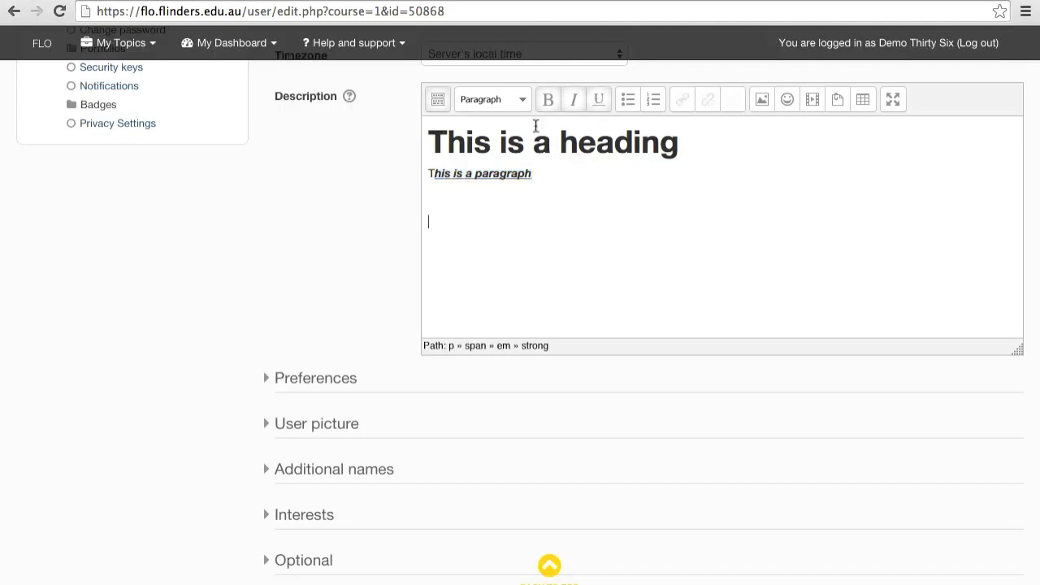
left_click(545, 100)
left_click(572, 101)
left_click(595, 102)
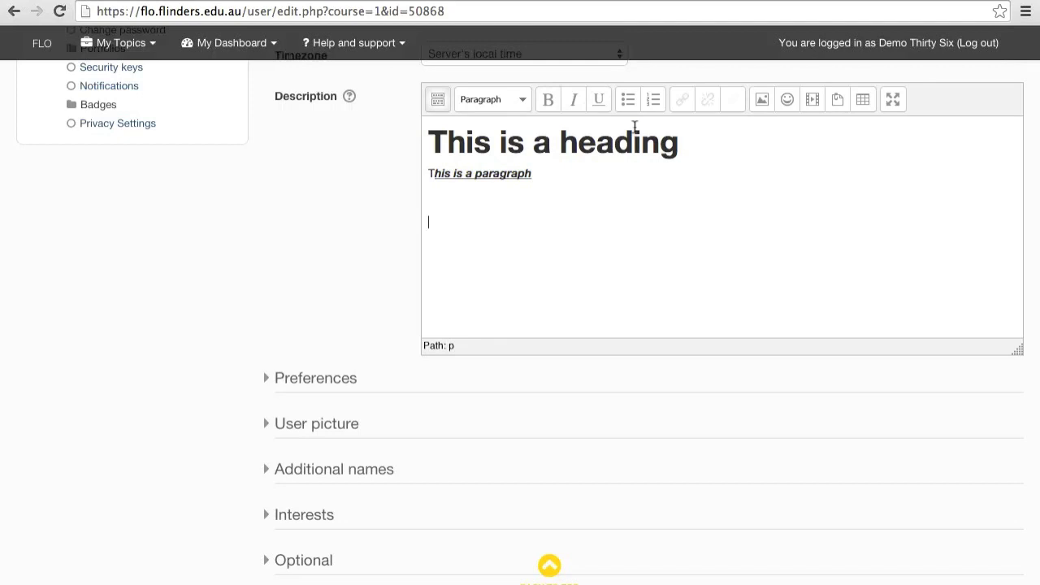
Step: Create a bulleted list with items 'This is item number', 'Item two' and '3!'
type("This is item number")
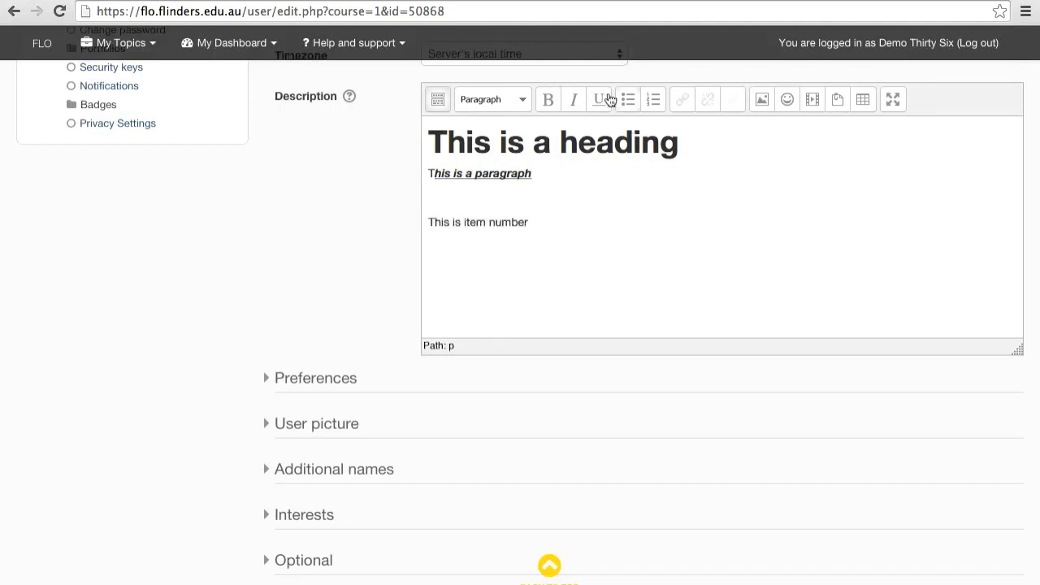
left_click(615, 98)
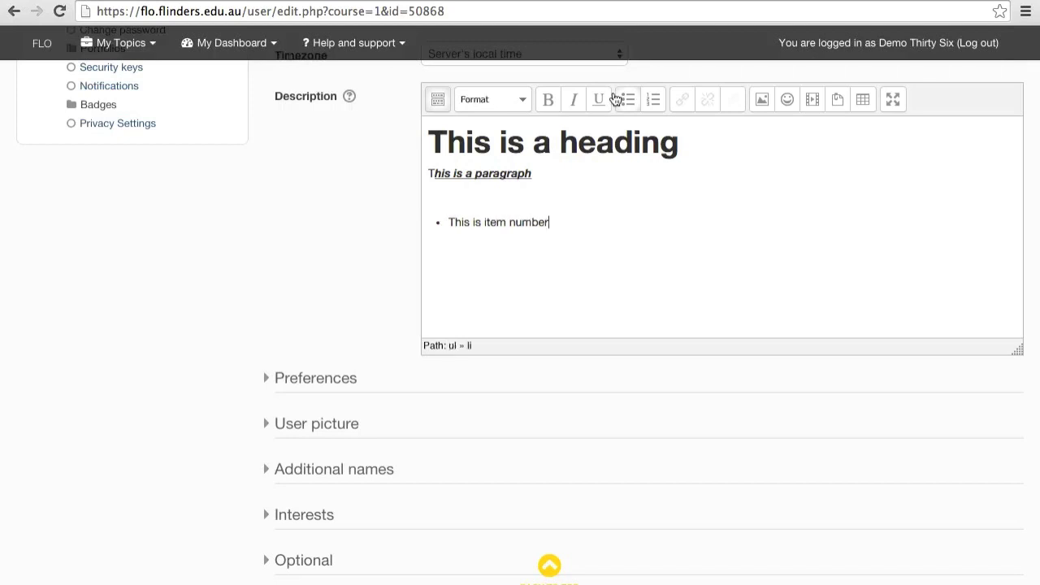
type("Item two 3")
type("!")
Step: Try the list as numbered, return it to bullets, and add an empty paragraph below
left_click(448, 213, "shift")
left_click(640, 97)
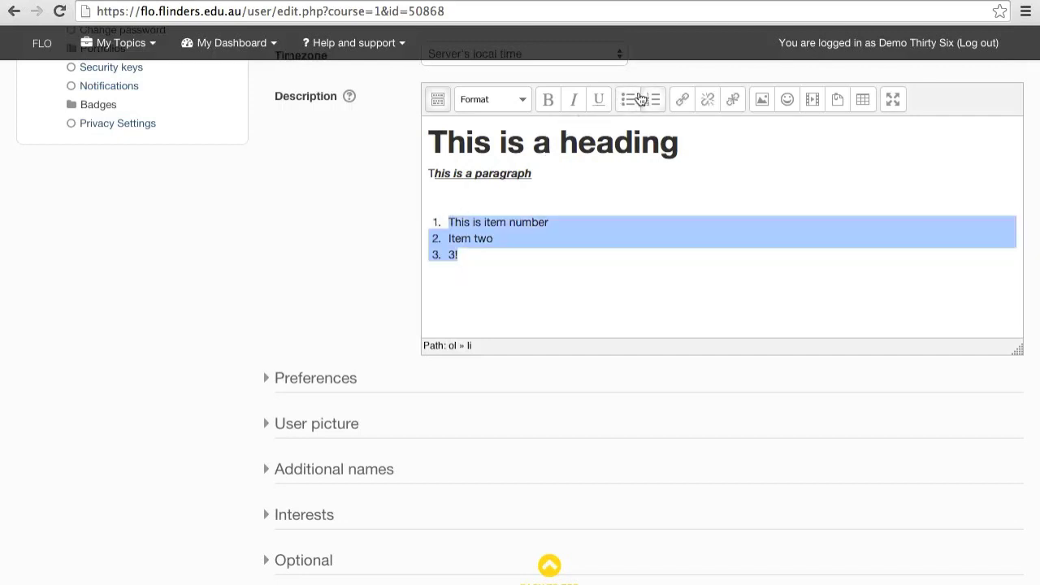
left_click(628, 99)
left_click(653, 99)
left_click(628, 100)
left_click(501, 247)
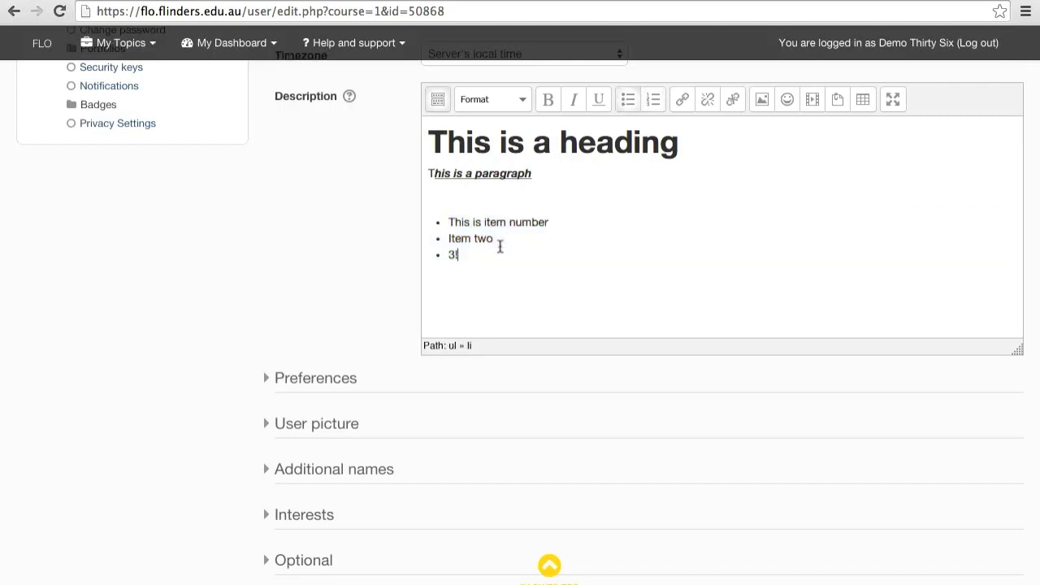
key("Return")
key("Return")
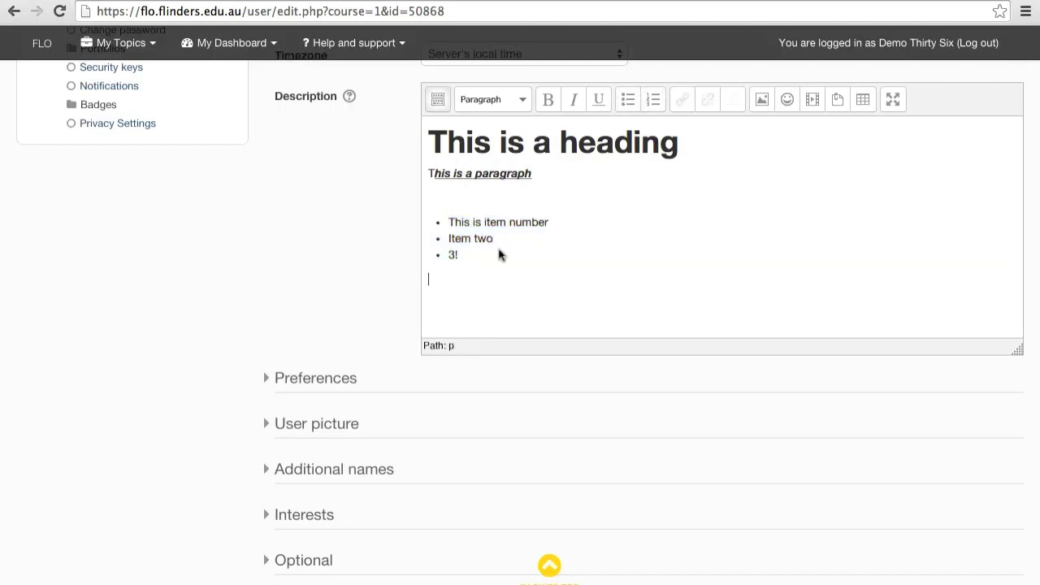
left_click(533, 167)
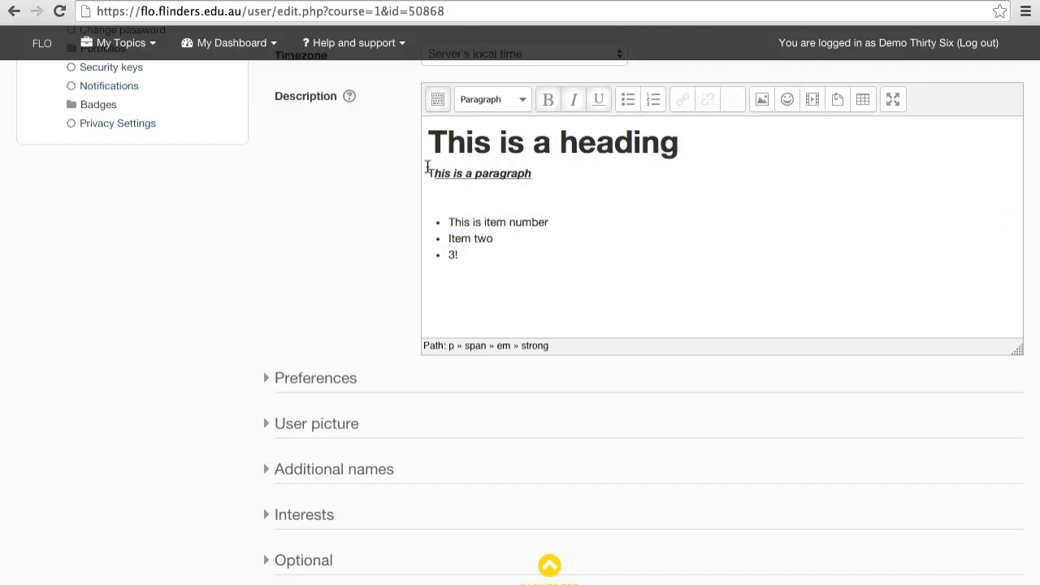
left_click(426, 166, "shift")
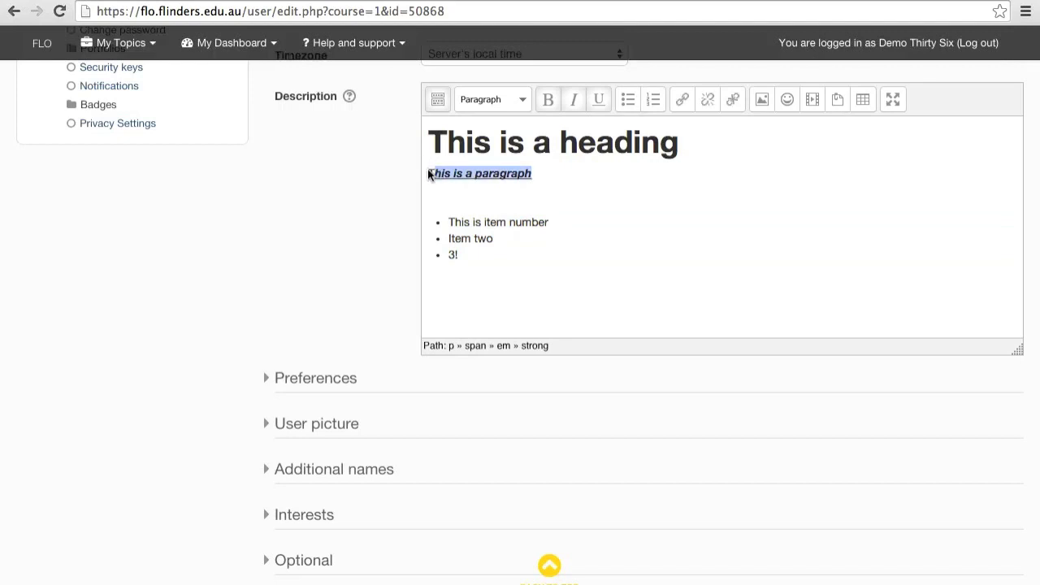
left_click(673, 99)
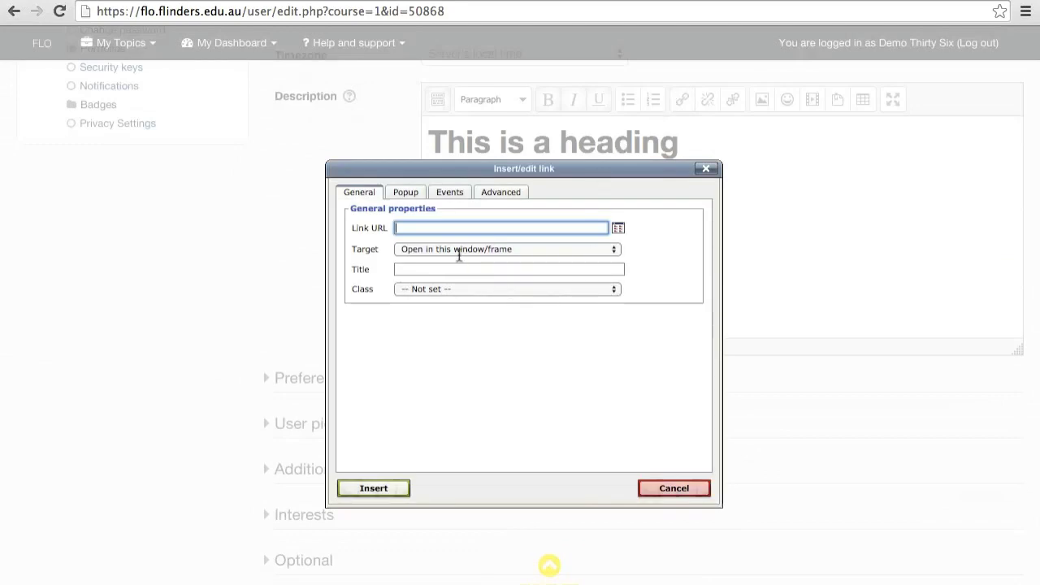
type("http://en.wikipedia.org")
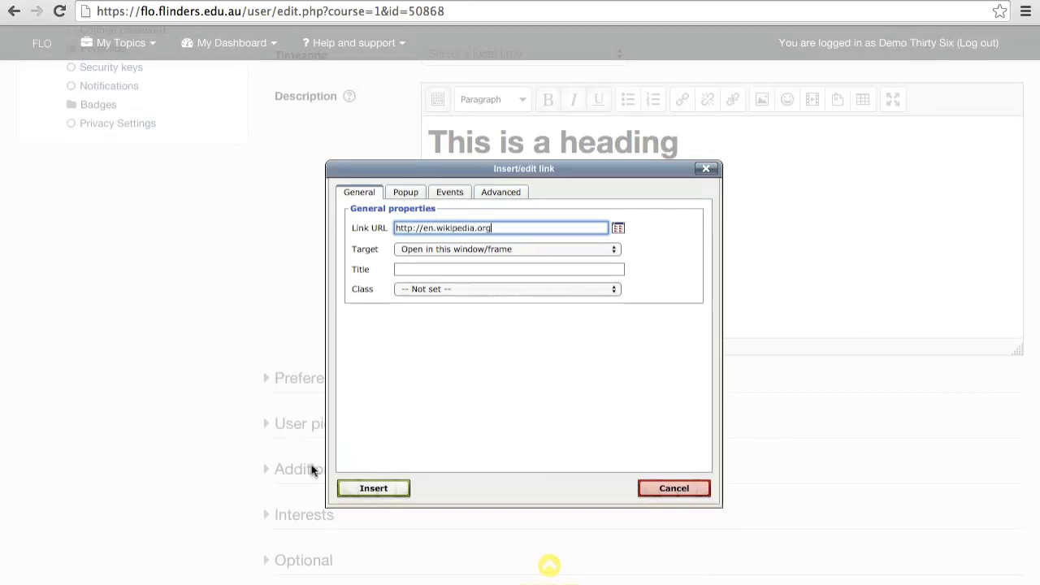
left_click(358, 487)
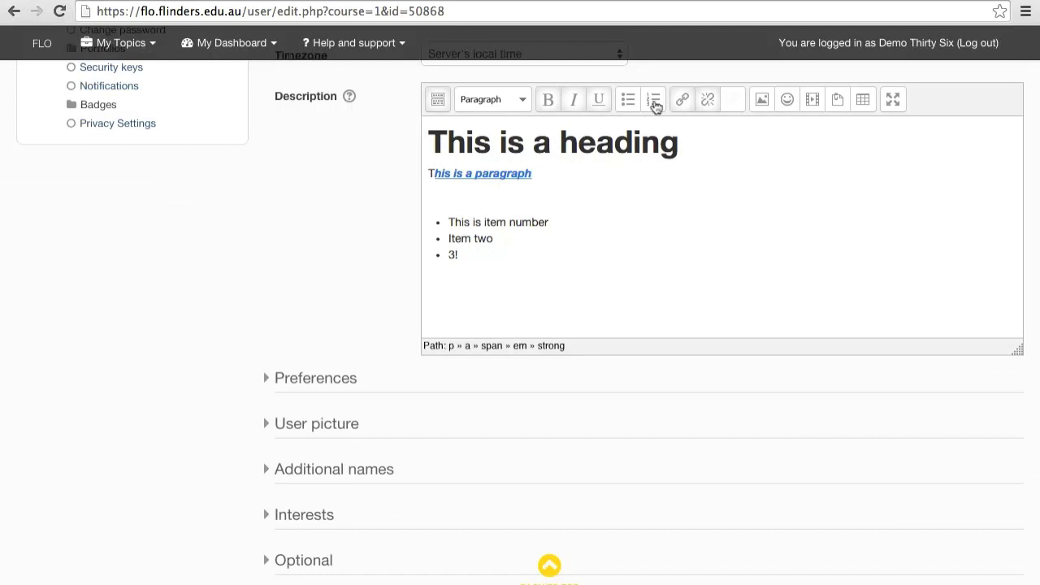
left_click(704, 99)
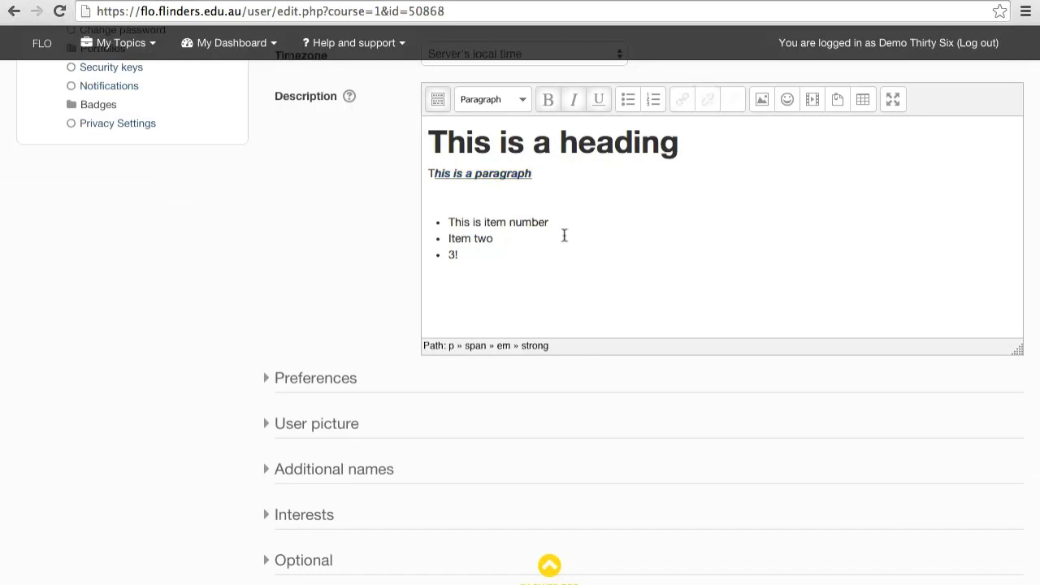
left_click(752, 100)
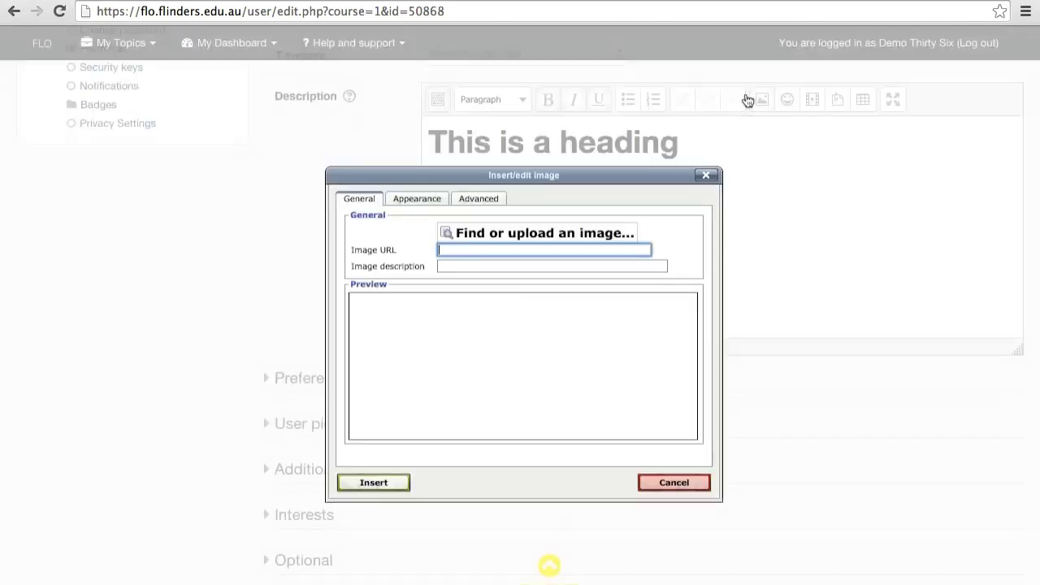
left_click(500, 233)
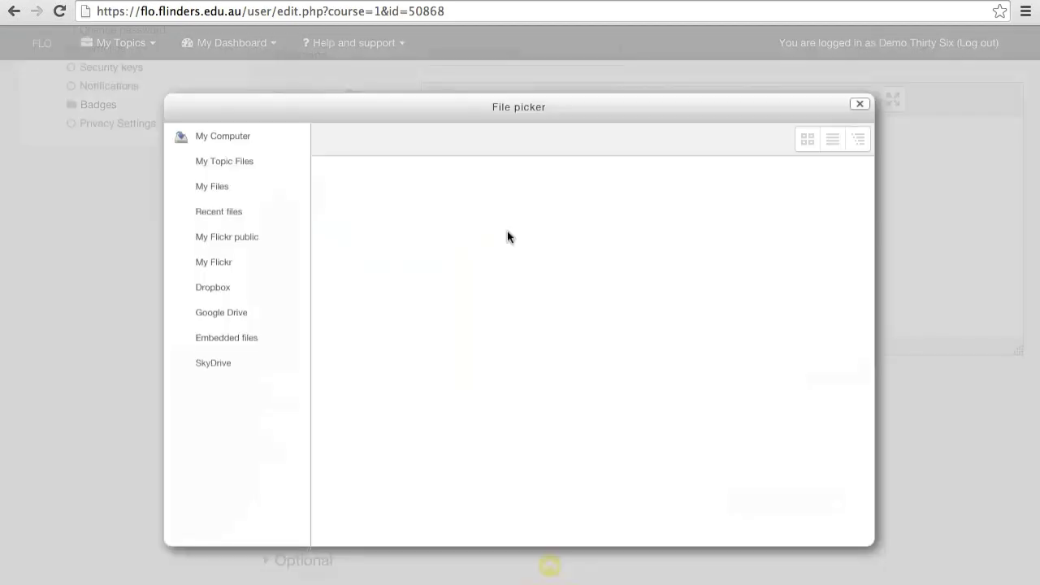
left_click(562, 160)
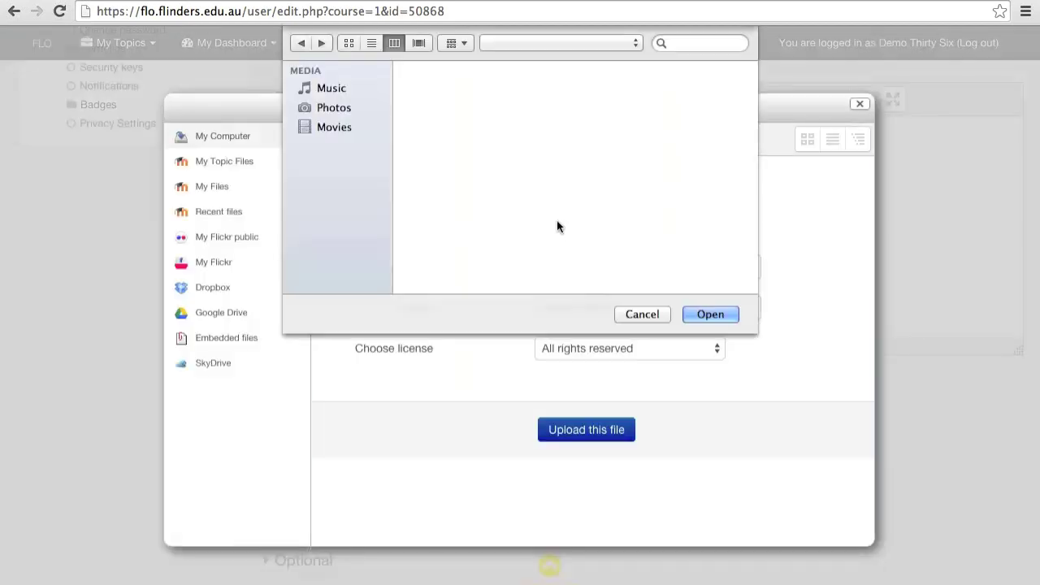
left_click(573, 84)
left_click(620, 69)
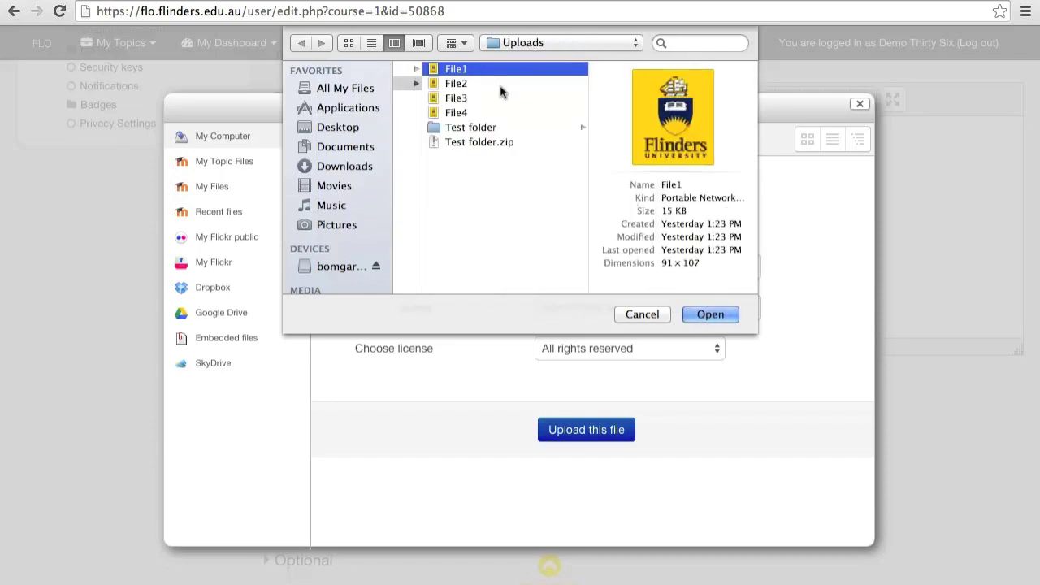
left_click(655, 318)
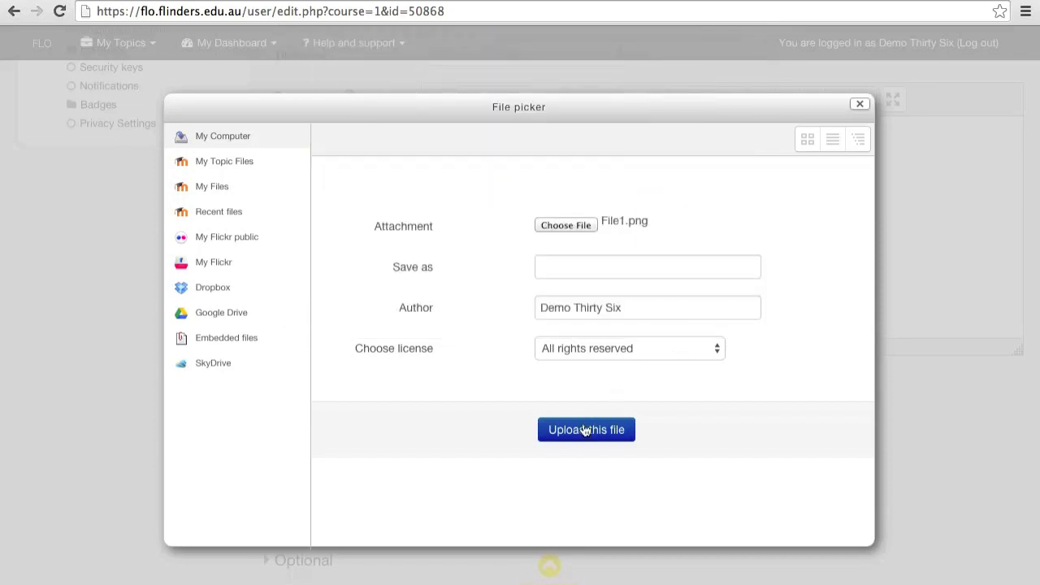
left_click(585, 431)
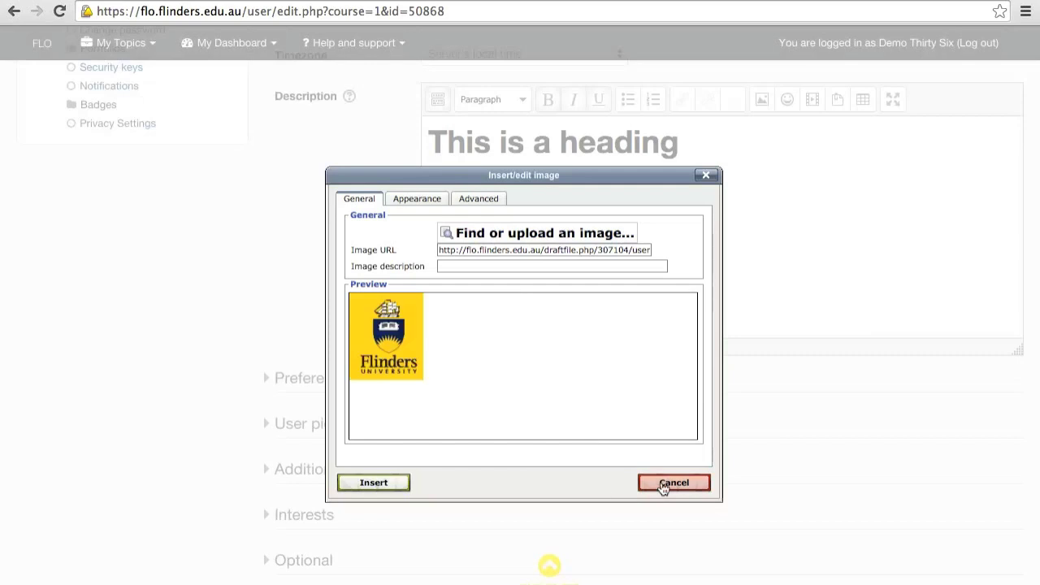
left_click(348, 484)
left_click(481, 356)
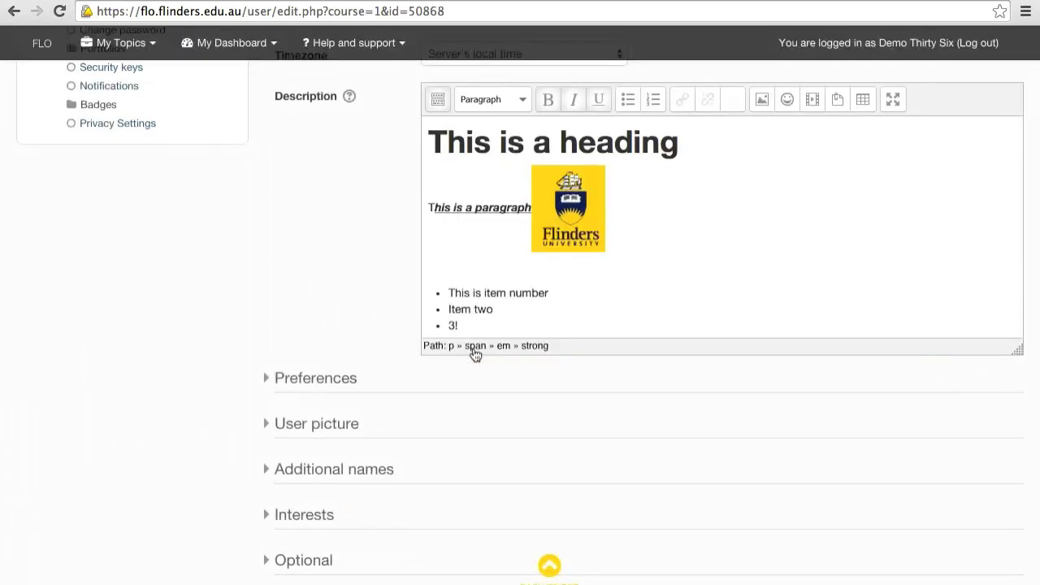
left_click(758, 103)
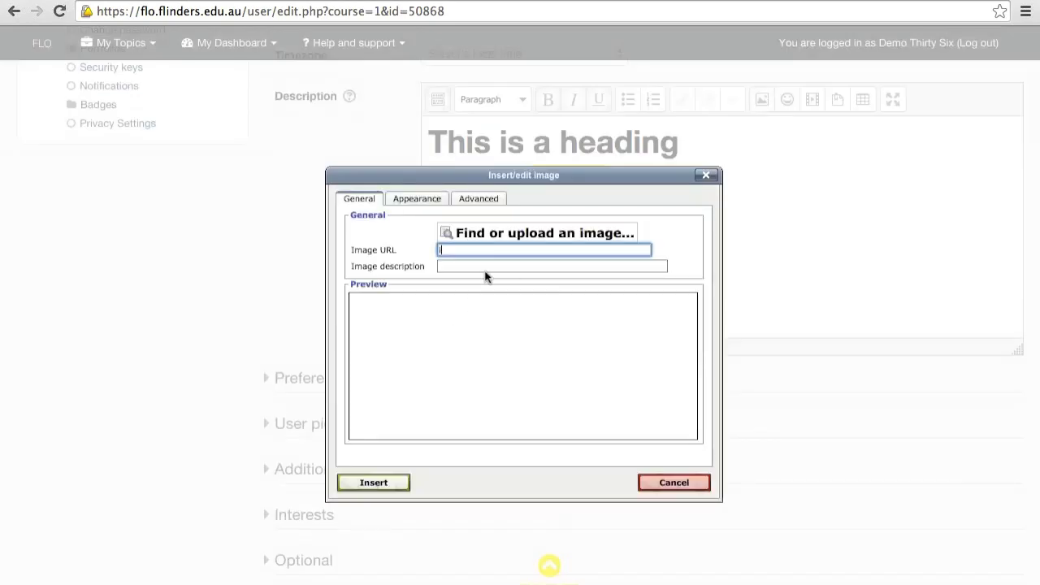
type("http://i.imgur.com/abcde.jpg")
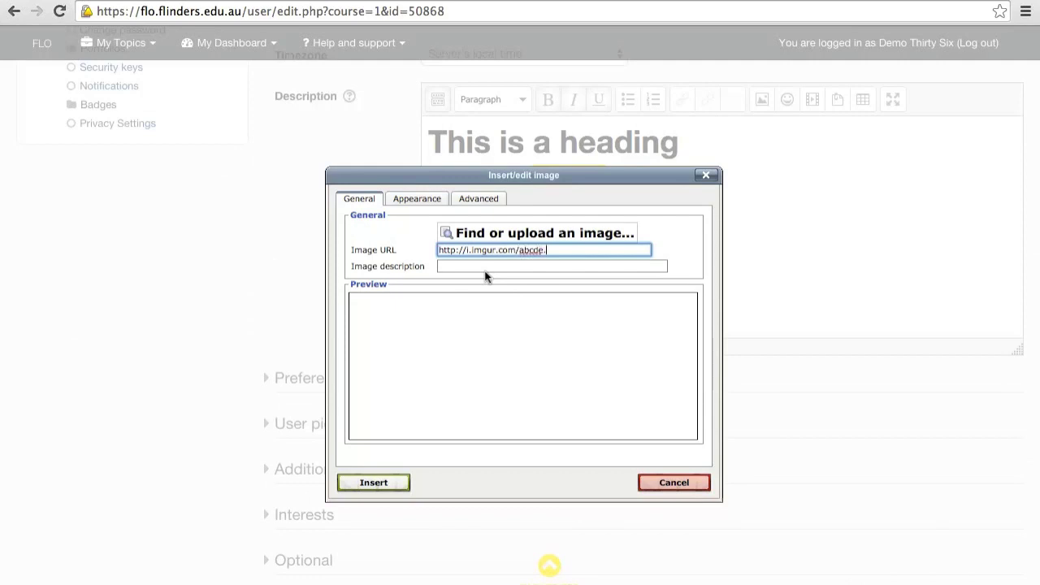
left_click(370, 485)
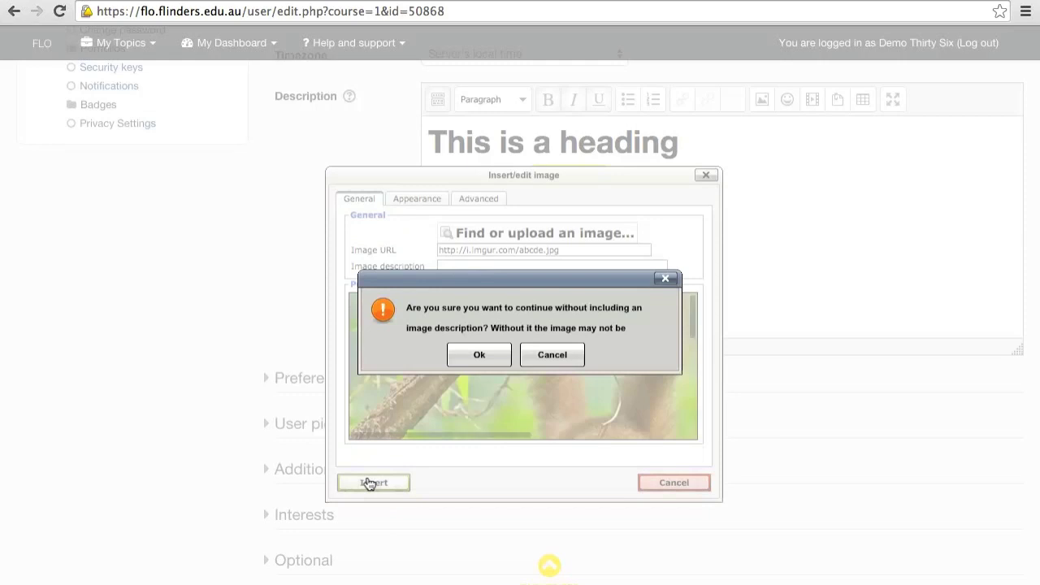
left_click(476, 360)
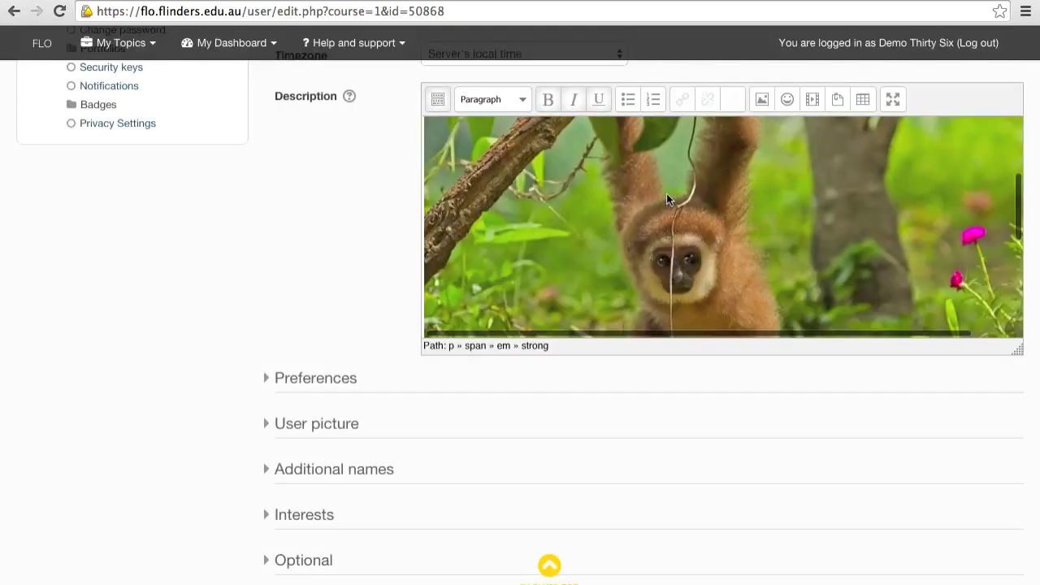
scroll(666, 199, "up", 1)
left_click(667, 199)
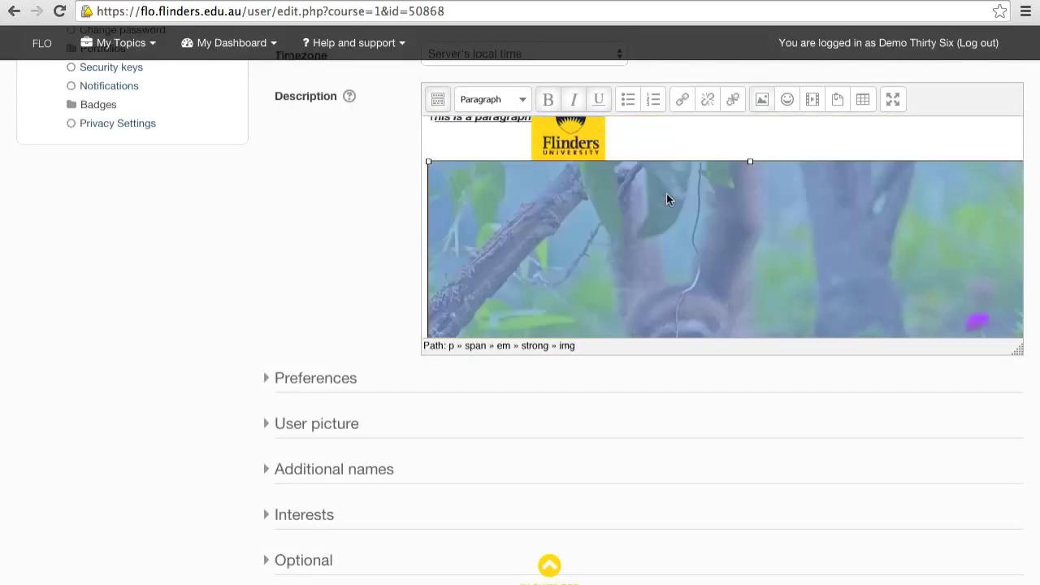
key("Delete")
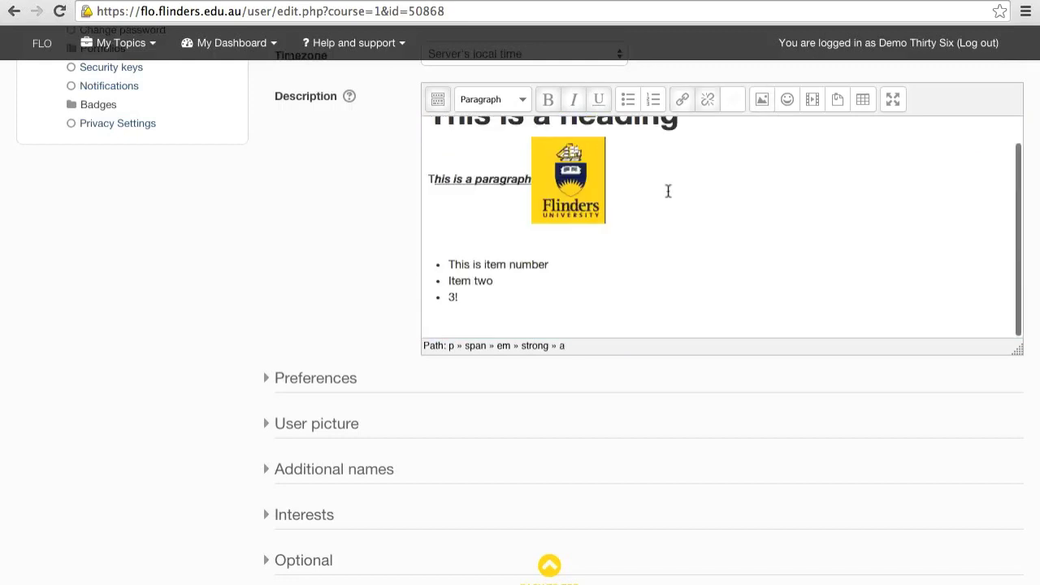
left_click(785, 101)
scroll(585, 289, "down", 5)
scroll(584, 291, "down", 1)
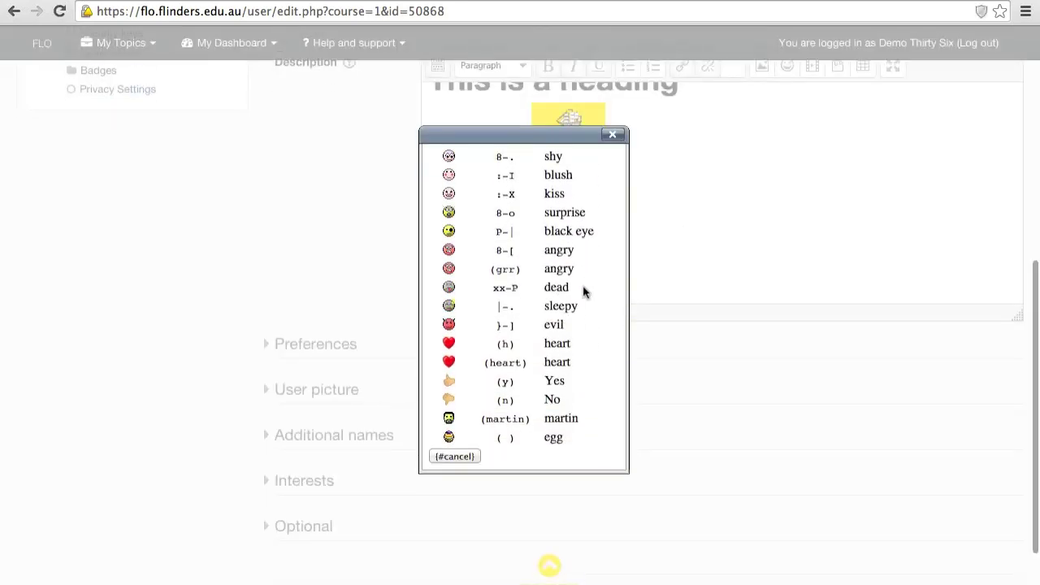
scroll(584, 290, "up", 8)
scroll(583, 286, "down", 1)
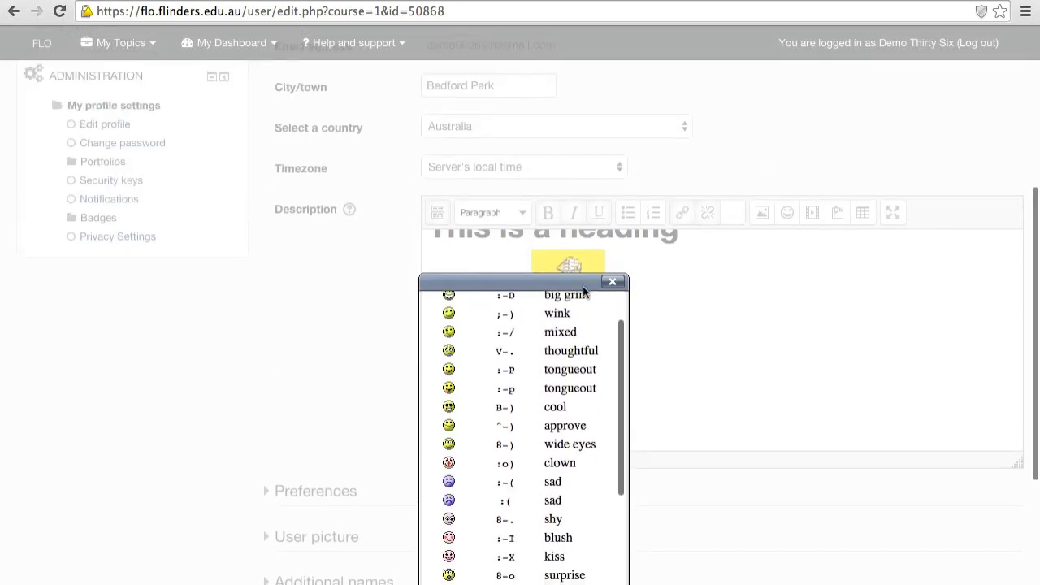
left_click(611, 282)
scroll(602, 284, "down", 2)
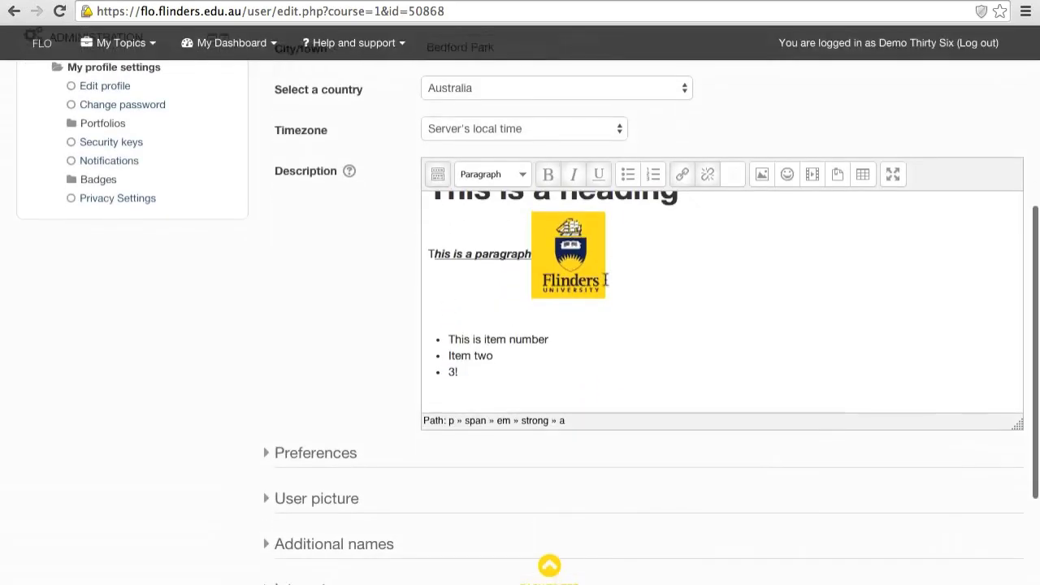
left_click(805, 131)
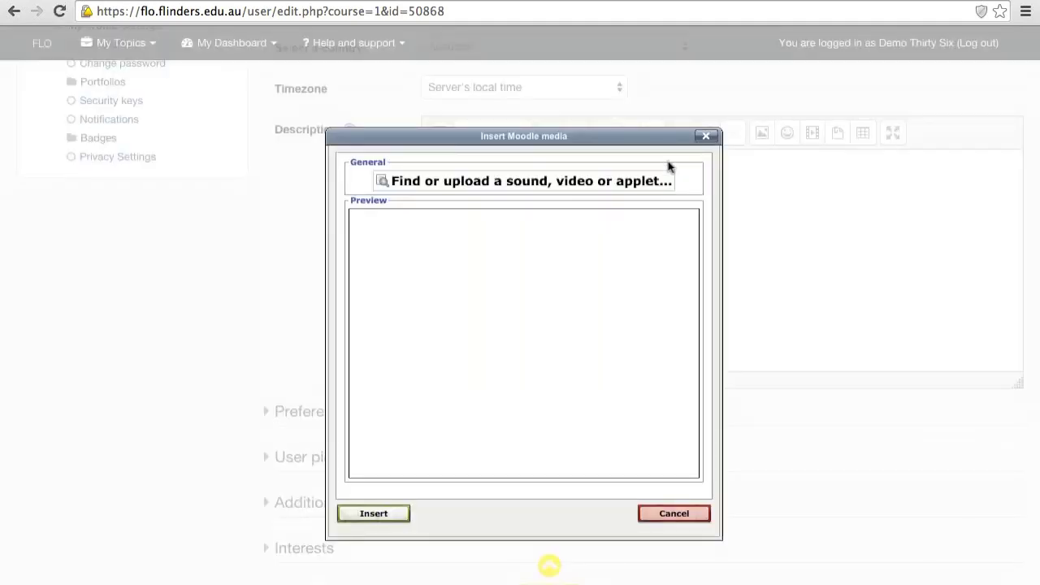
left_click(564, 177)
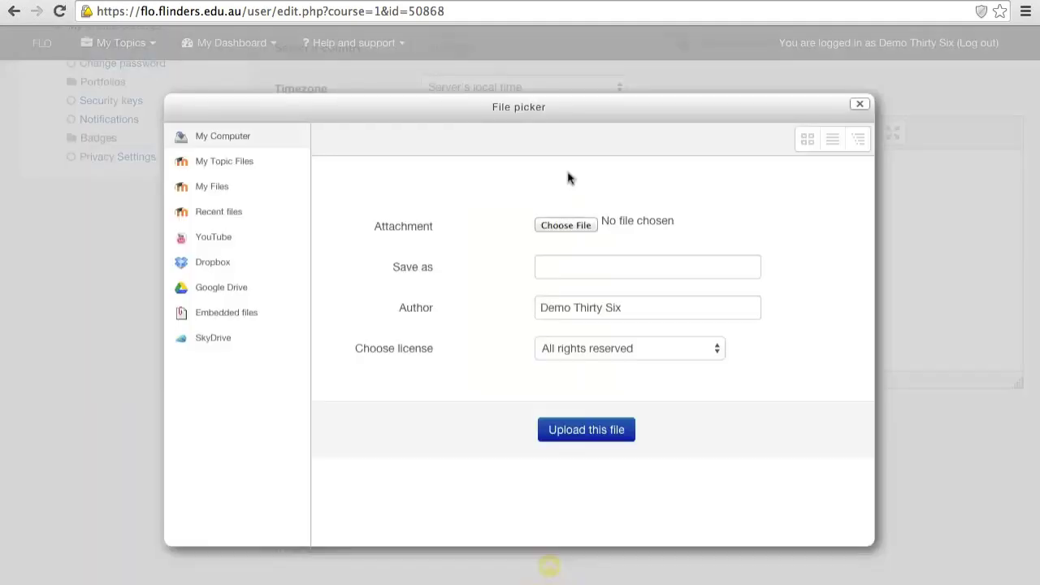
left_click(561, 223)
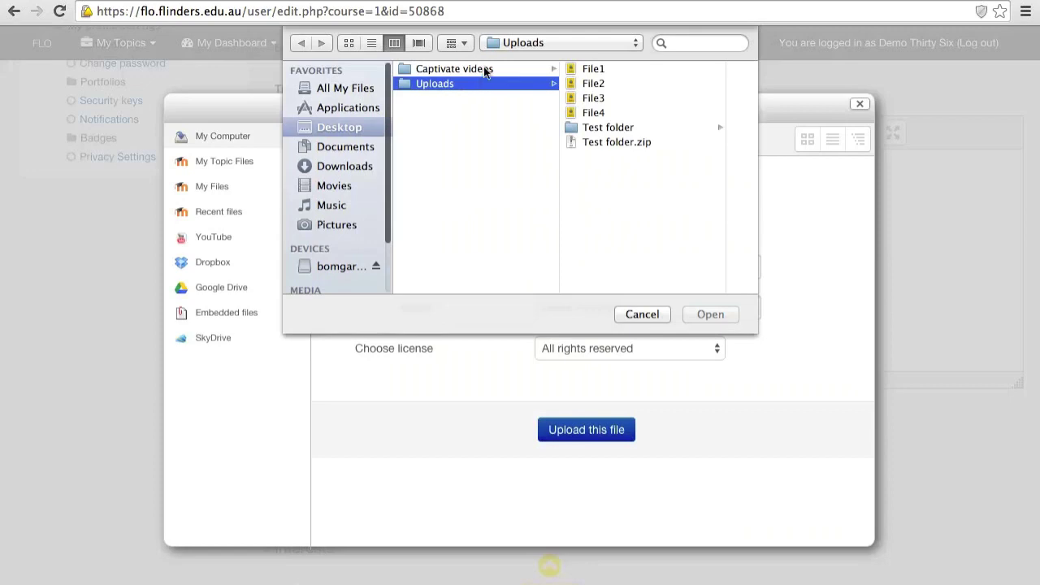
left_click(483, 68)
left_click(635, 113)
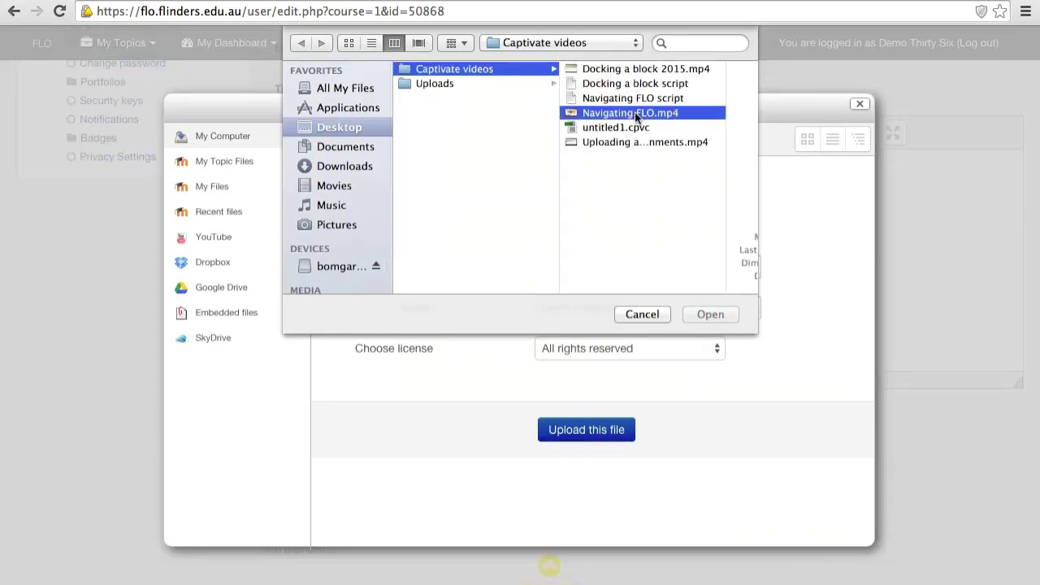
left_click(700, 313)
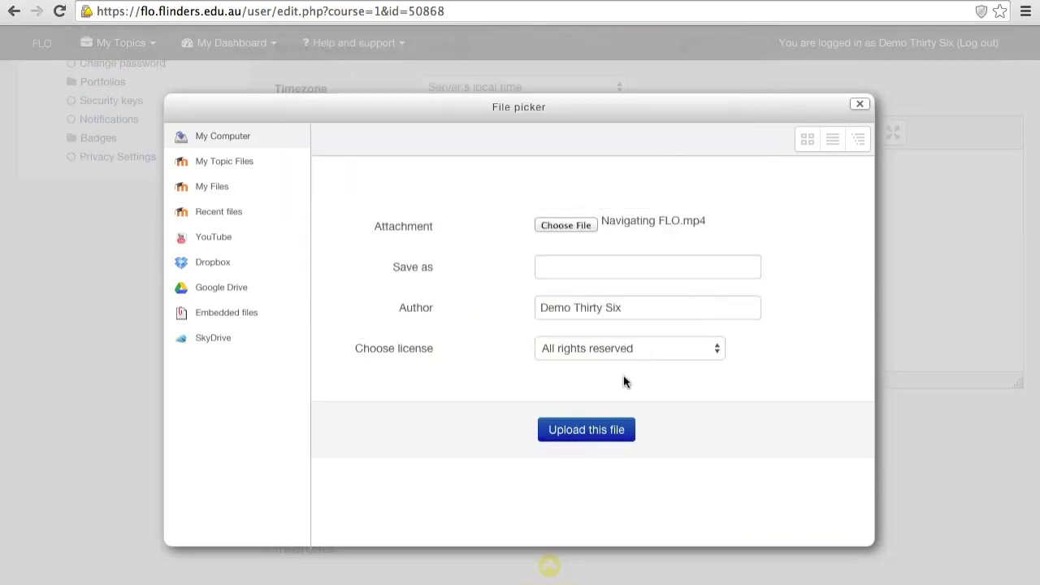
left_click(586, 430)
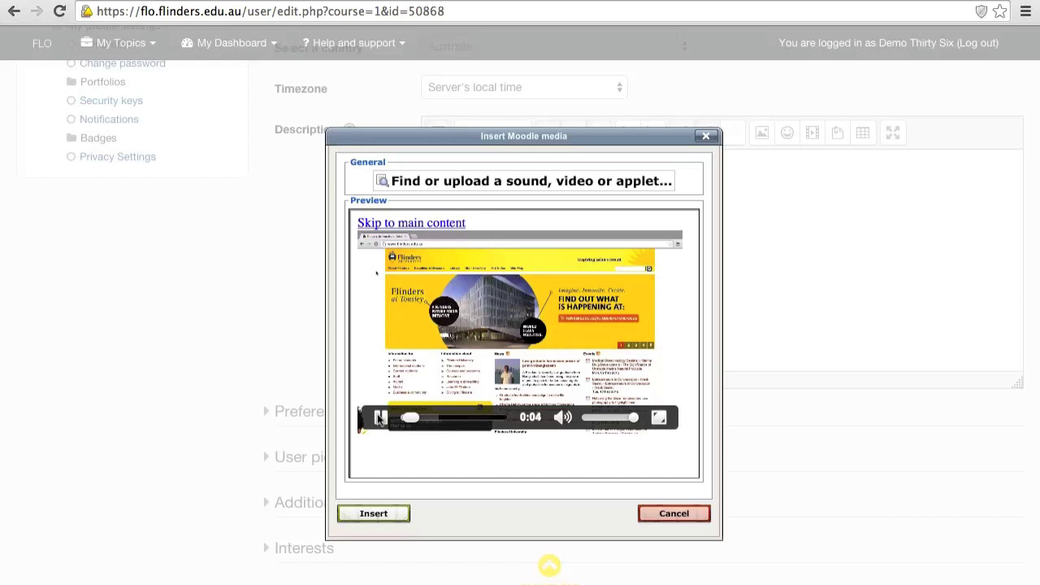
left_click(672, 515)
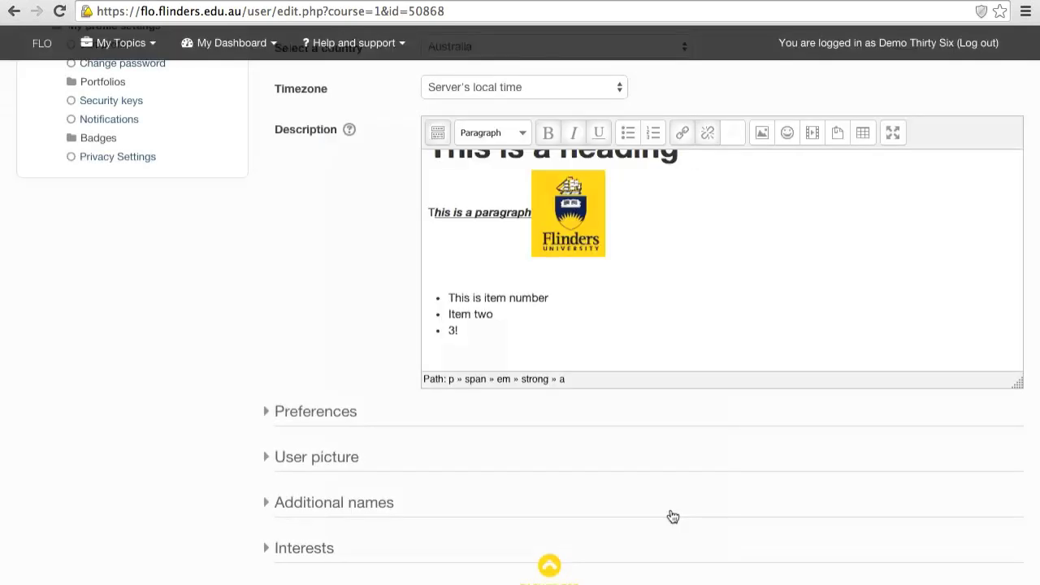
left_click(655, 258)
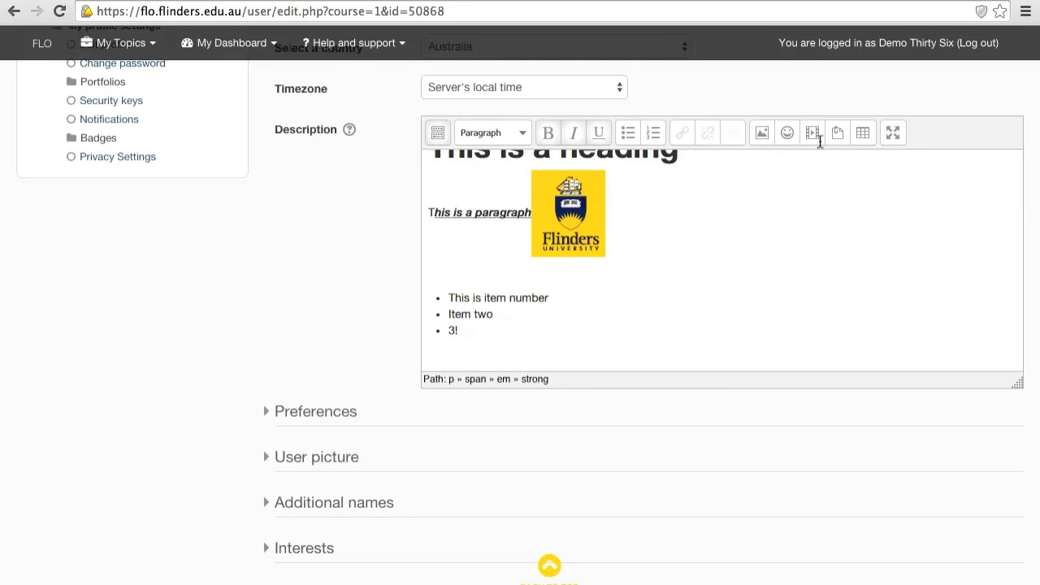
Step: Insert a table with 4 columns below the logo
left_click(858, 135)
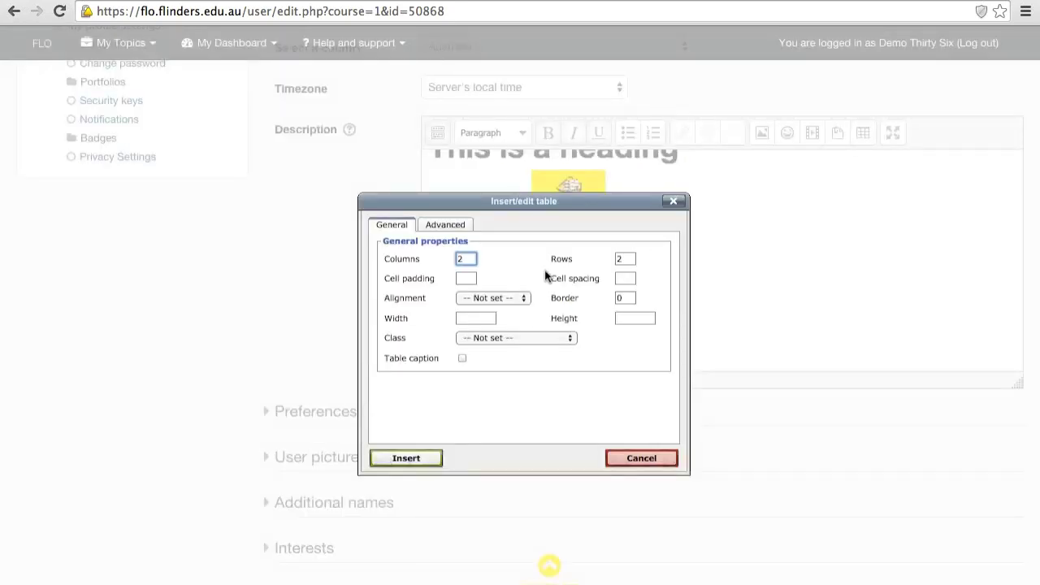
type("4")
key("Tab")
scroll(545, 276, "down", 3)
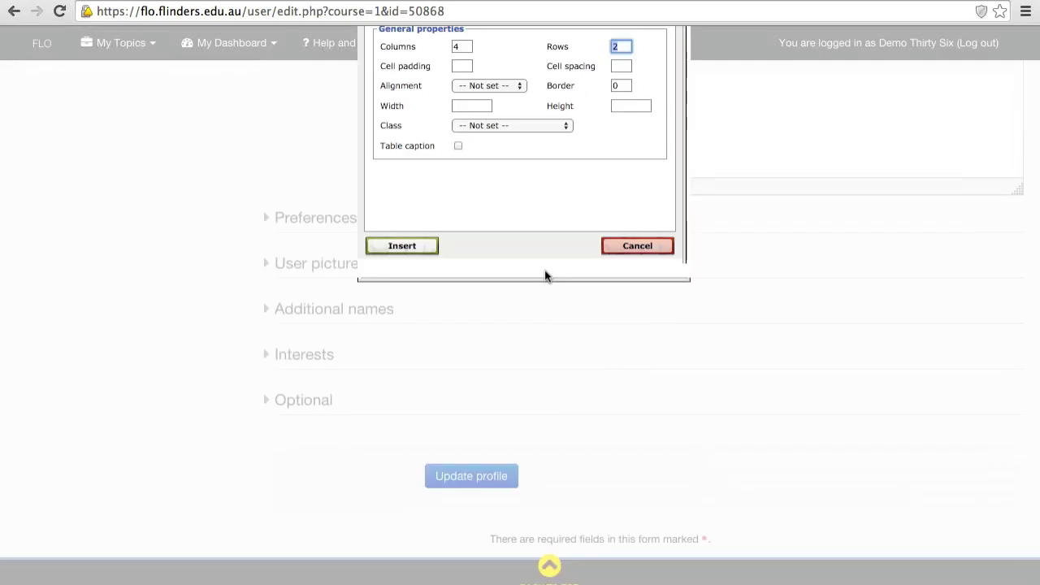
left_click(404, 245)
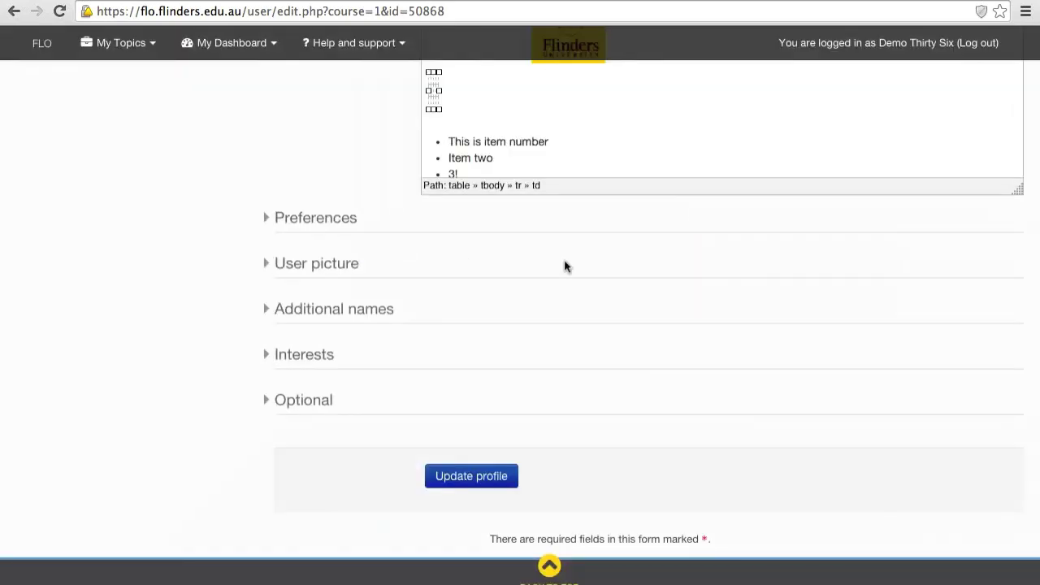
scroll(565, 264, "up", 3)
Step: Fill the table cells with 'Entry one', 'Two' and 'More Hahahaha', then try fullscreen mode
type("Entry one ")
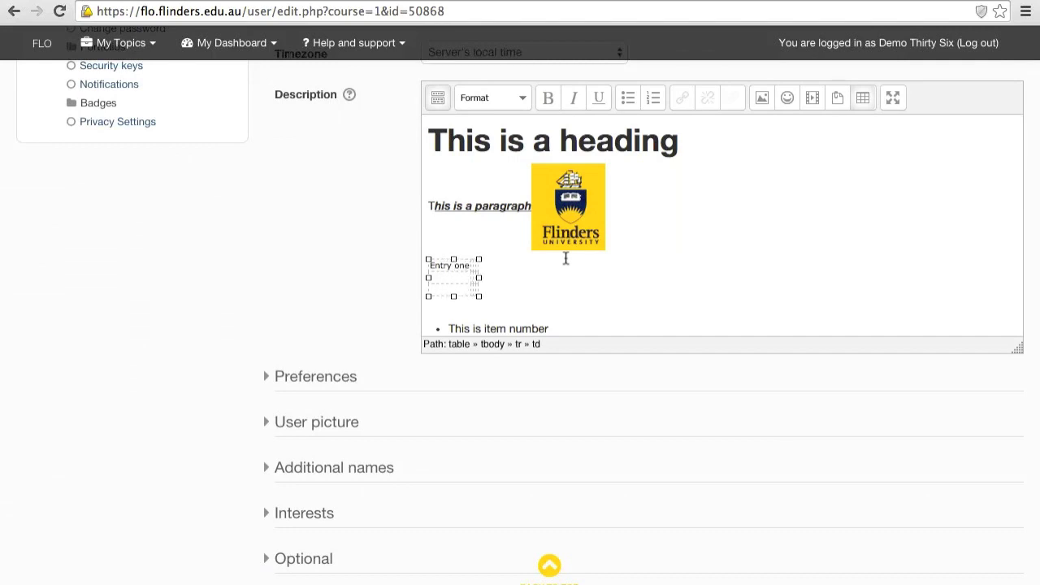
type("Two Mor")
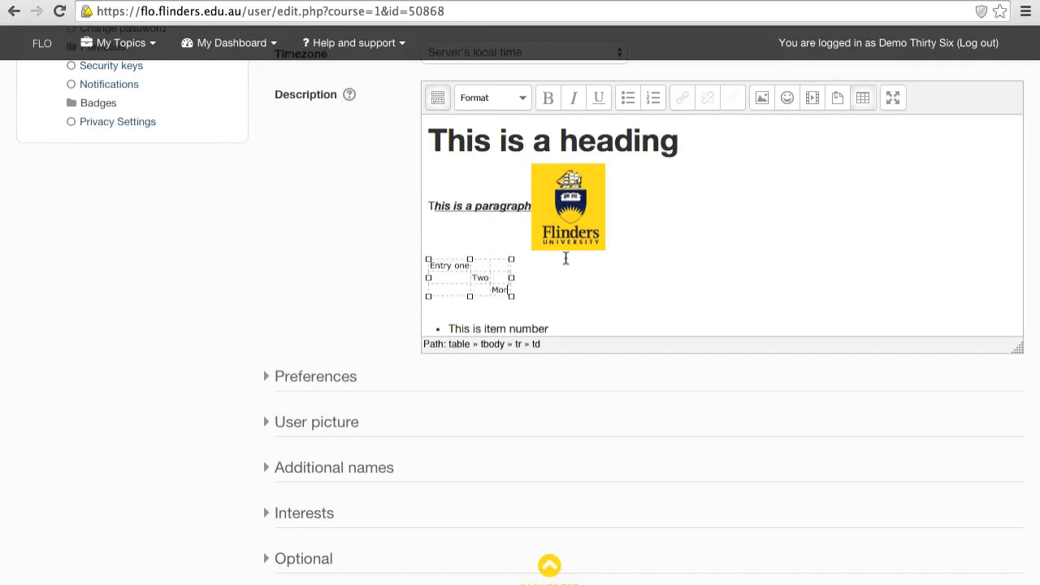
type("e Hahahaha")
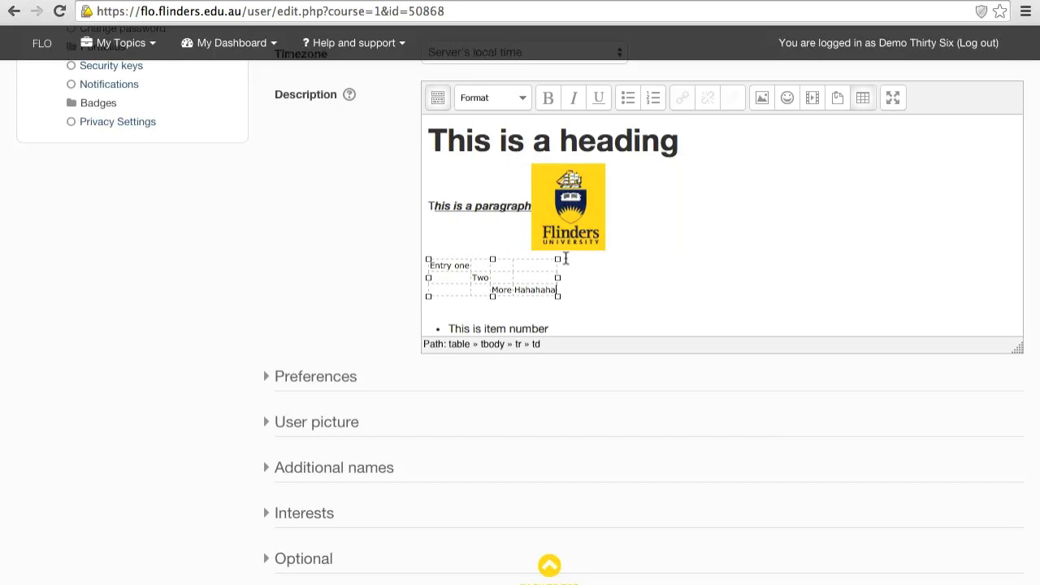
left_click(883, 98)
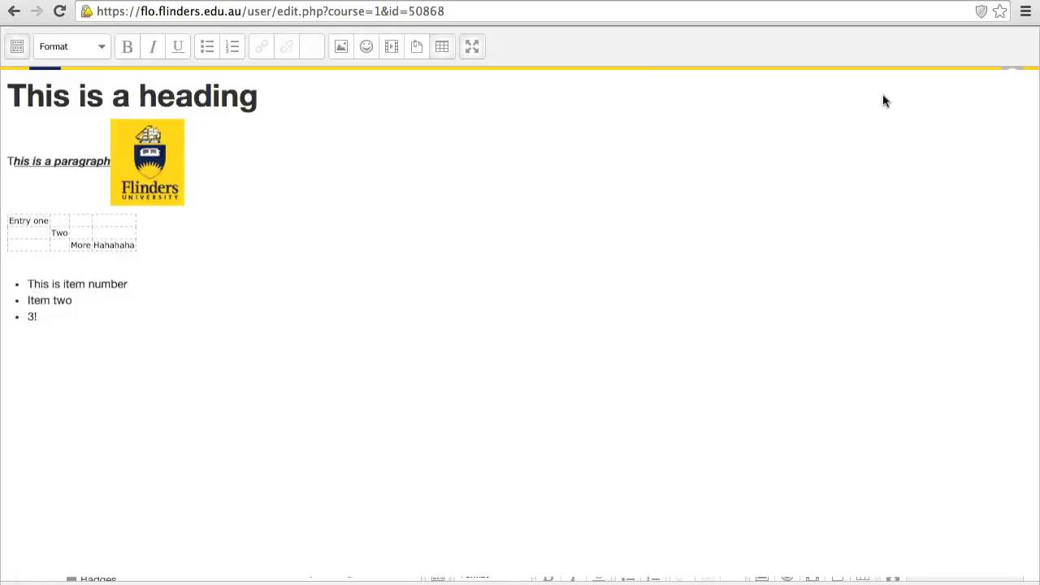
left_click(471, 46)
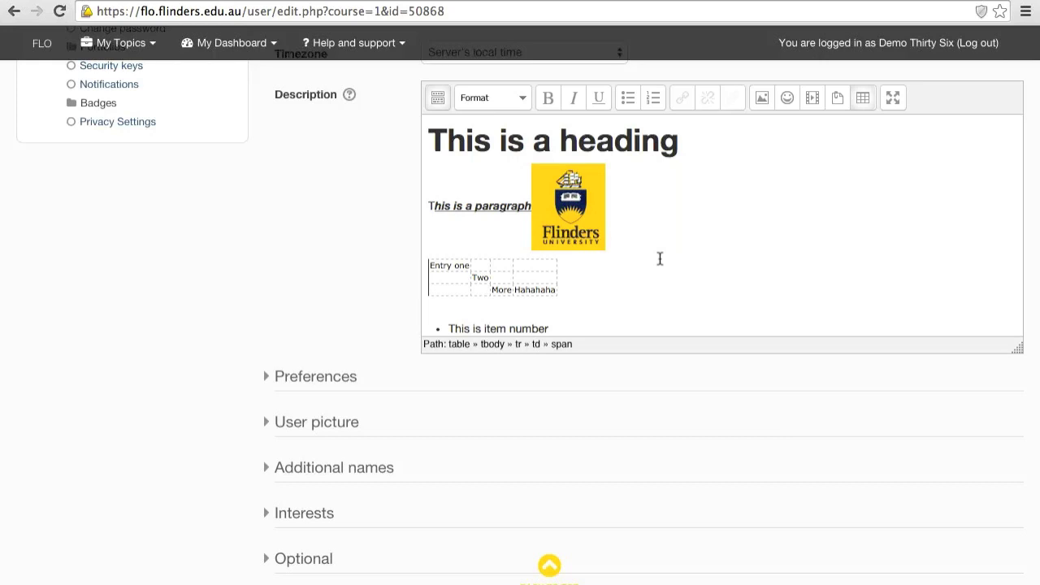
left_click(426, 98)
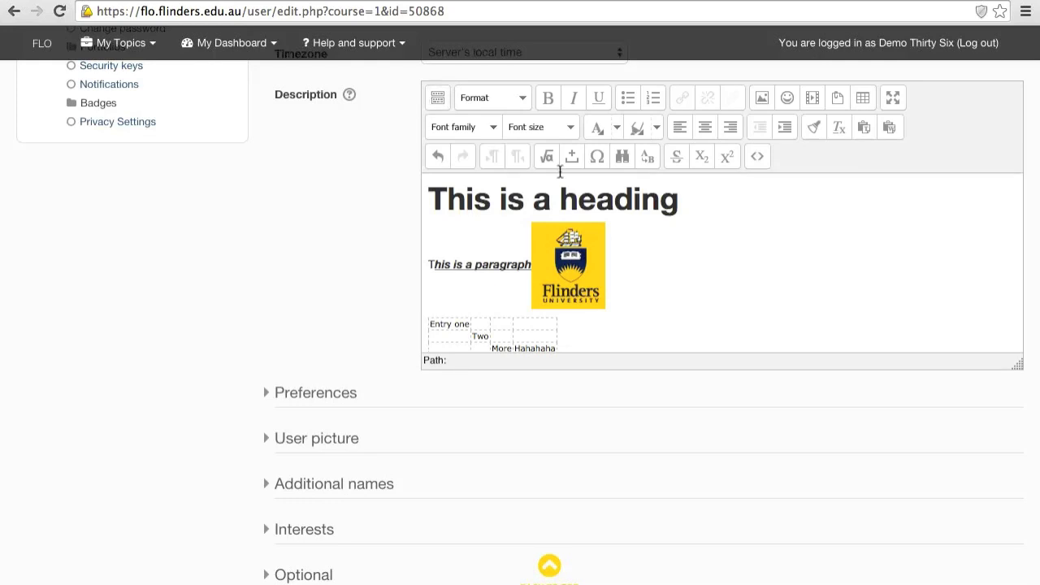
Step: Format the heading in Courier New at 3 (12pt), red text on a green background
left_click_drag(680, 198, 662, 202)
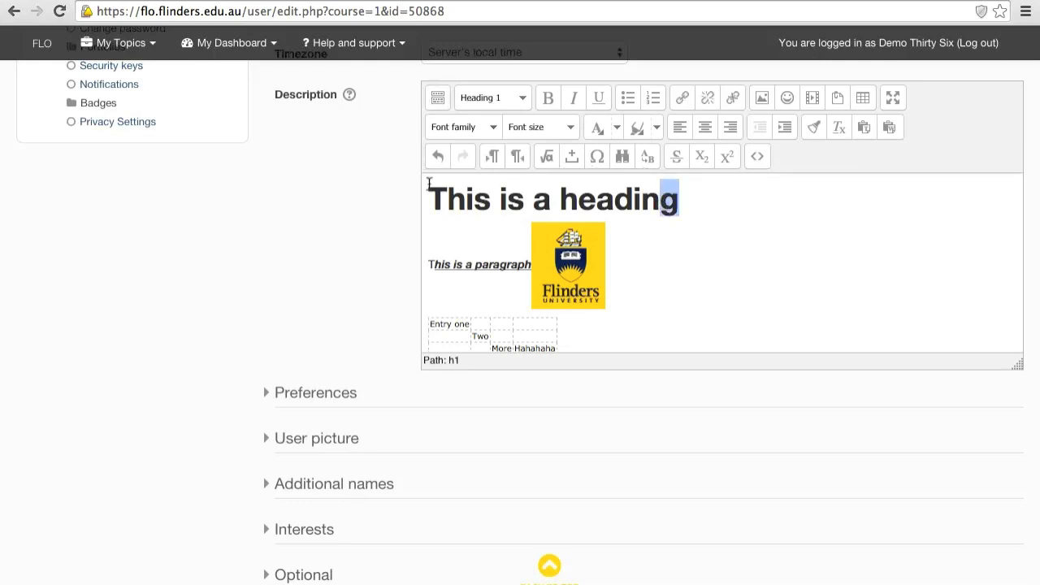
left_click_drag(430, 183, 428, 185)
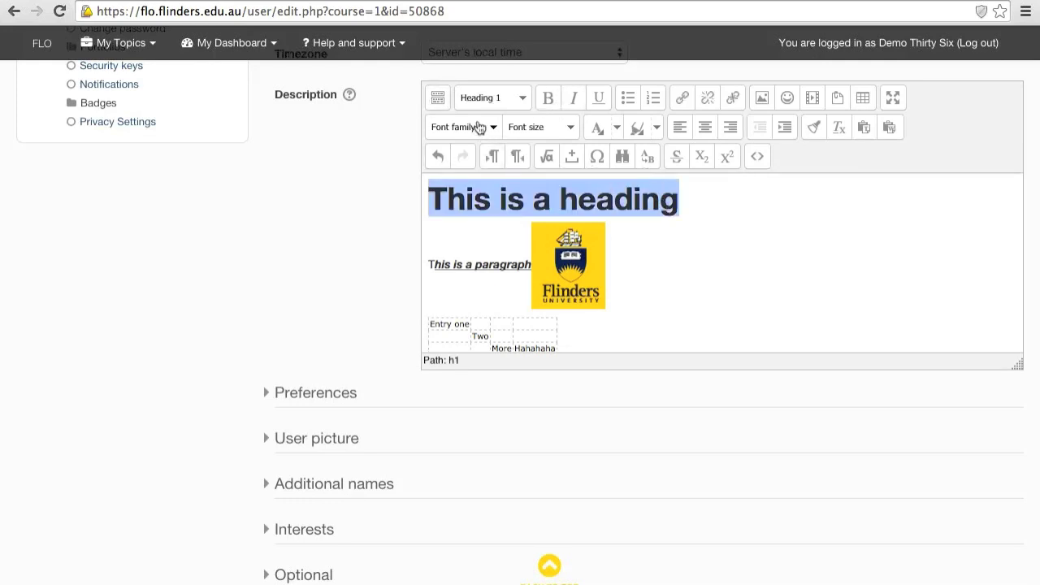
left_click(480, 128)
left_click(468, 193)
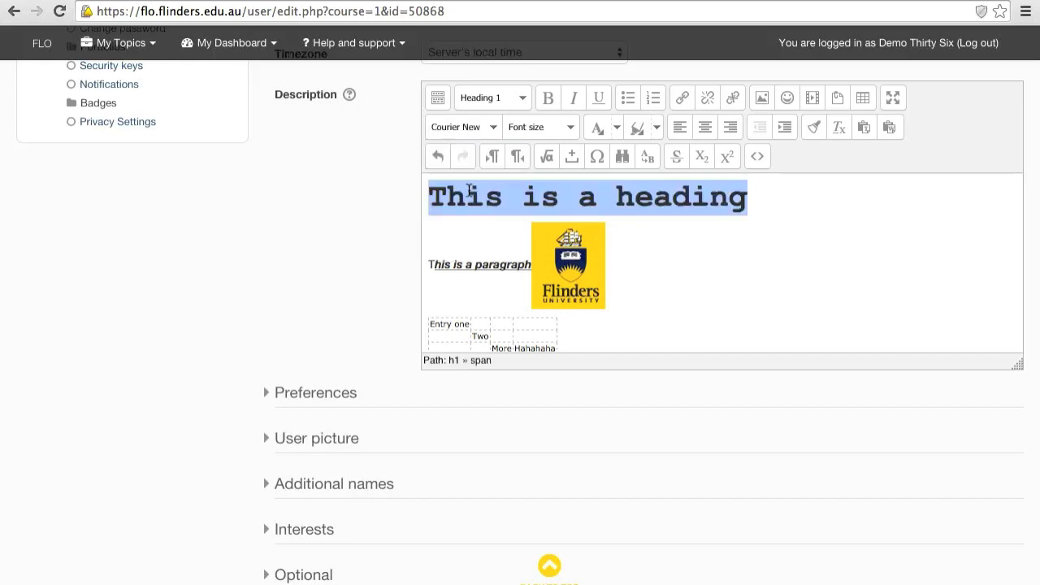
left_click(555, 132)
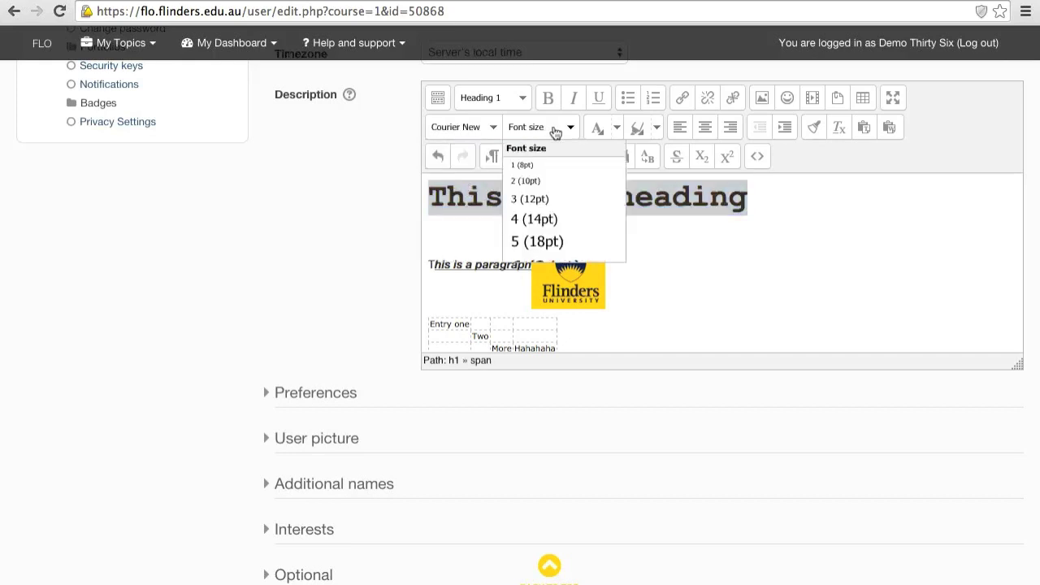
left_click(535, 199)
left_click(608, 128)
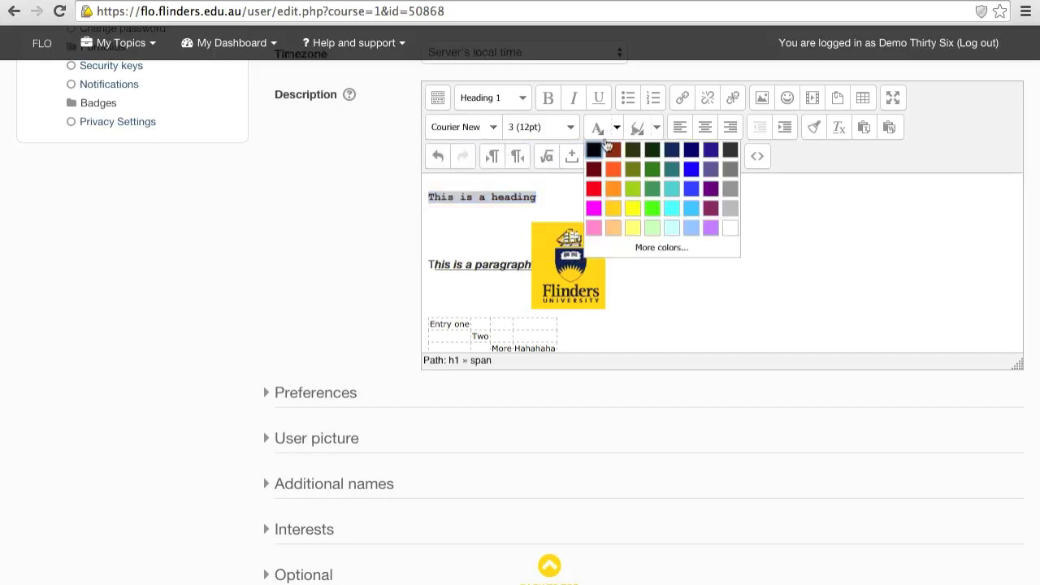
left_click(594, 188)
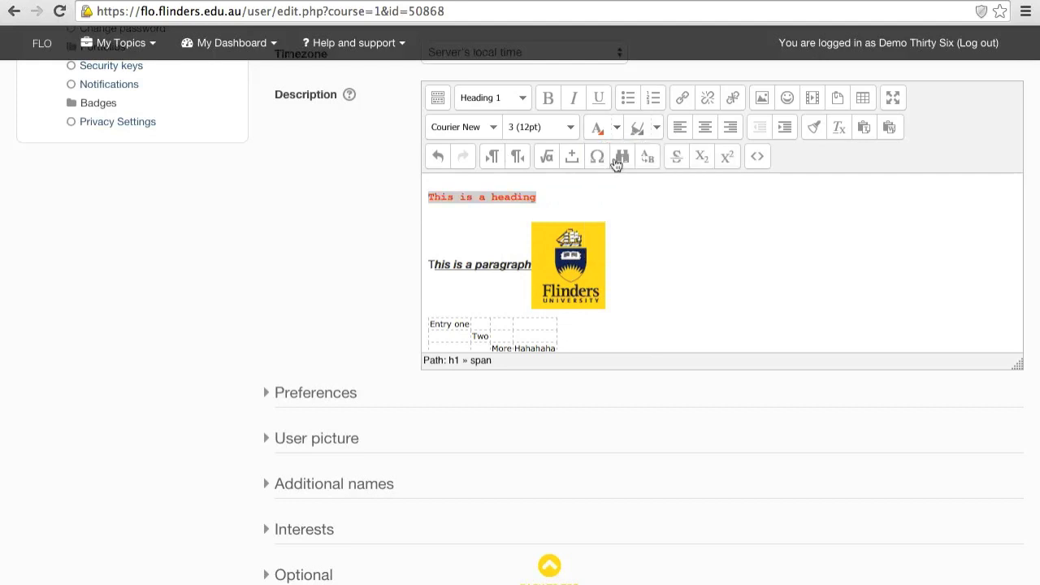
left_click(657, 128)
left_click(691, 203)
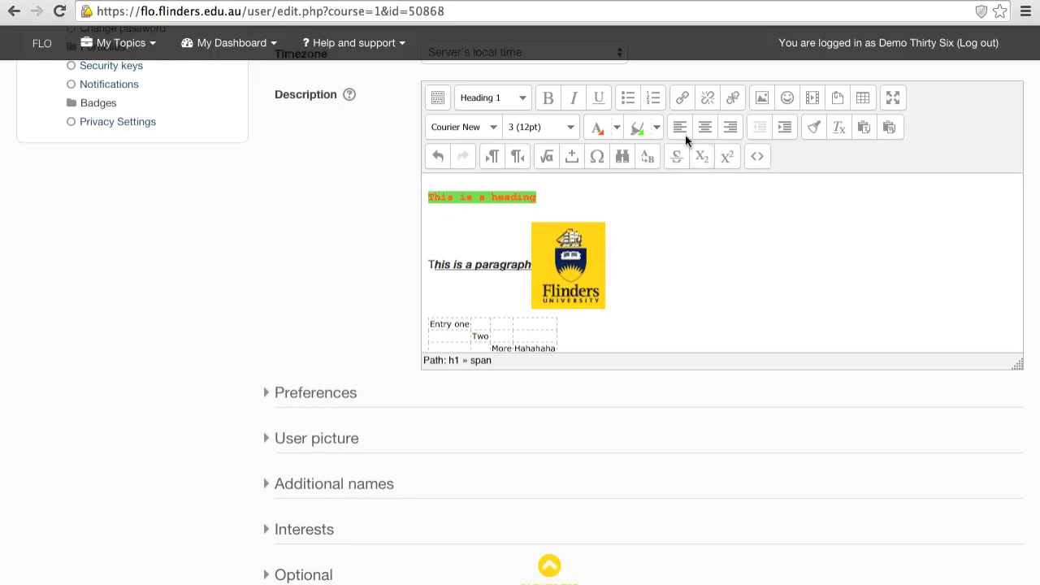
Step: Try right, centre and left alignment and indents on the heading, ending left-aligned without indent
left_click(730, 127)
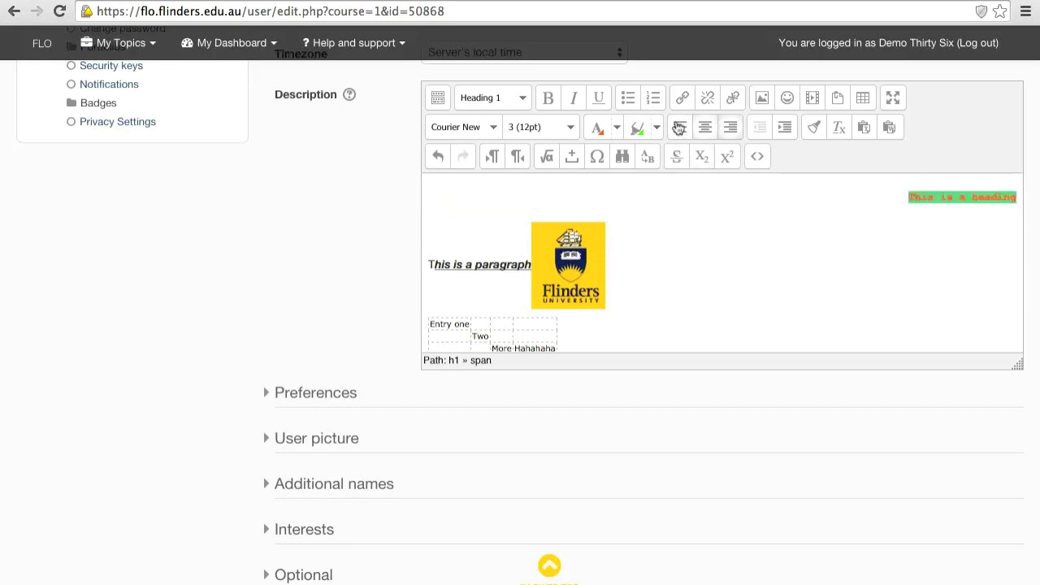
left_click(680, 128)
left_click(702, 127)
left_click(679, 129)
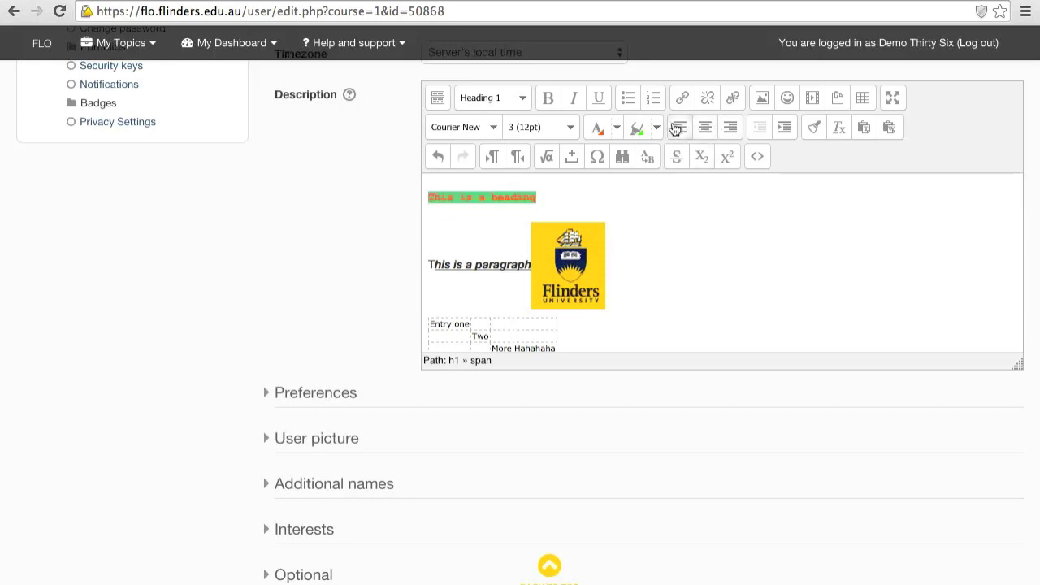
left_click(780, 128)
left_click(780, 128)
left_click(780, 129)
left_click(780, 129)
left_click(781, 128)
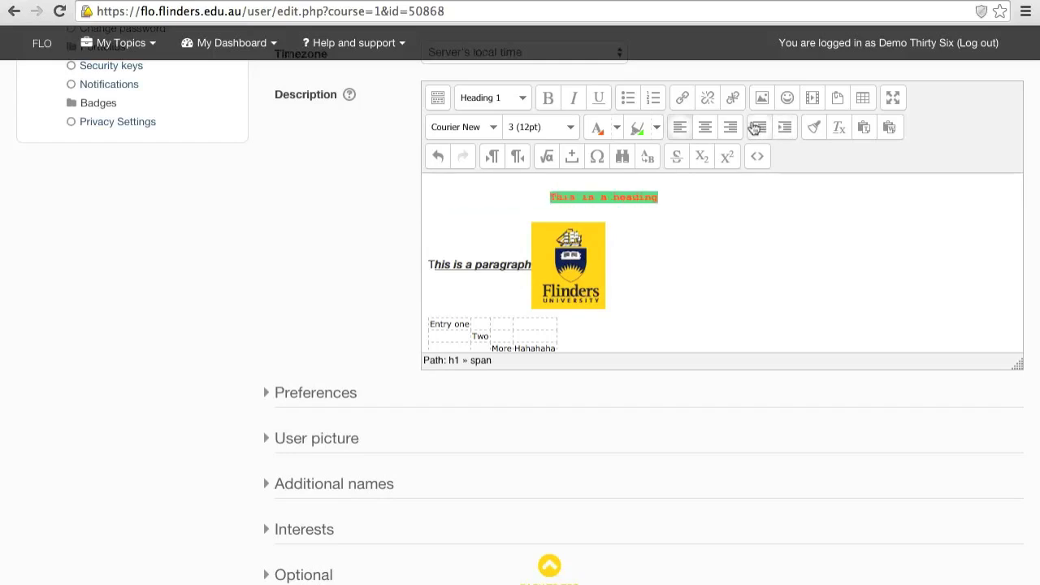
left_click(759, 128)
left_click(730, 127)
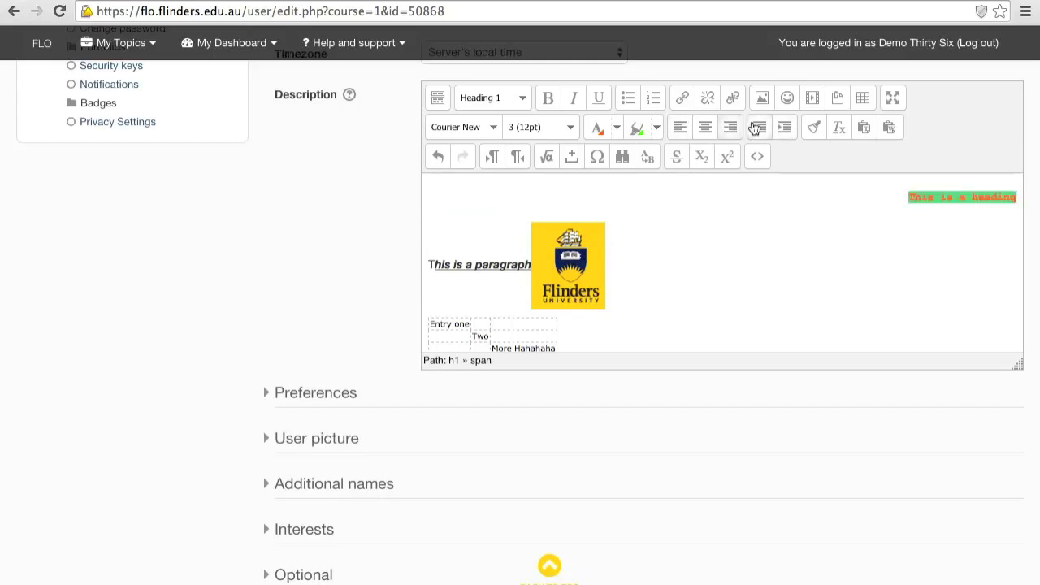
left_click(680, 128)
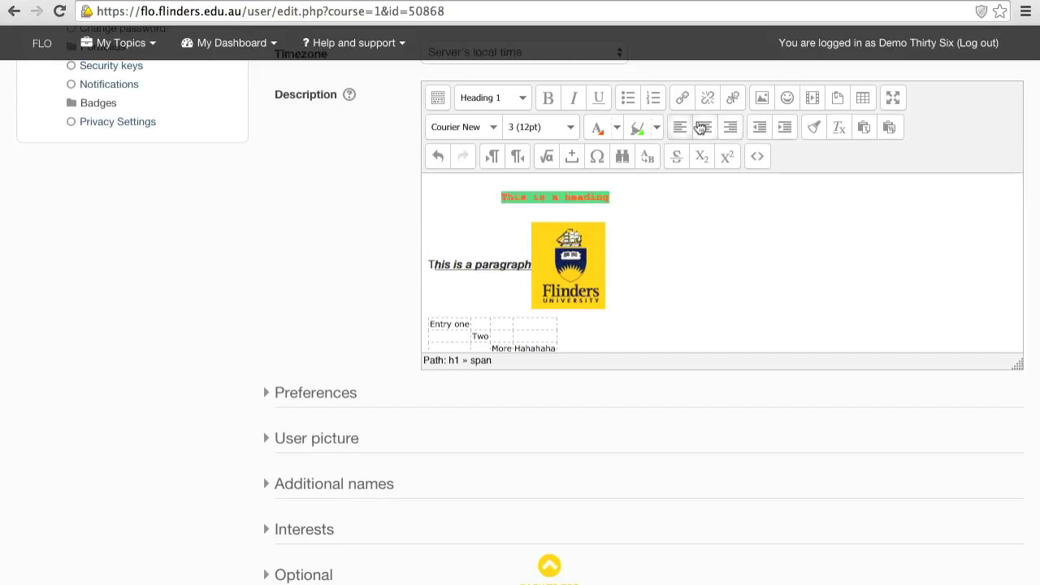
left_click(752, 129)
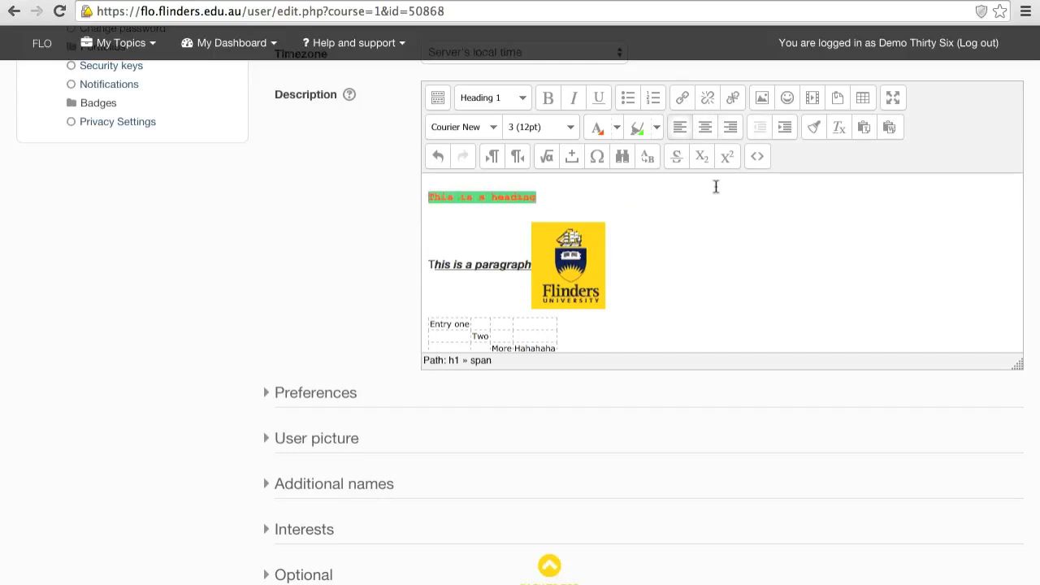
Step: Clear the heading's custom formatting and select the sidebar's Administration list text
left_click(832, 128)
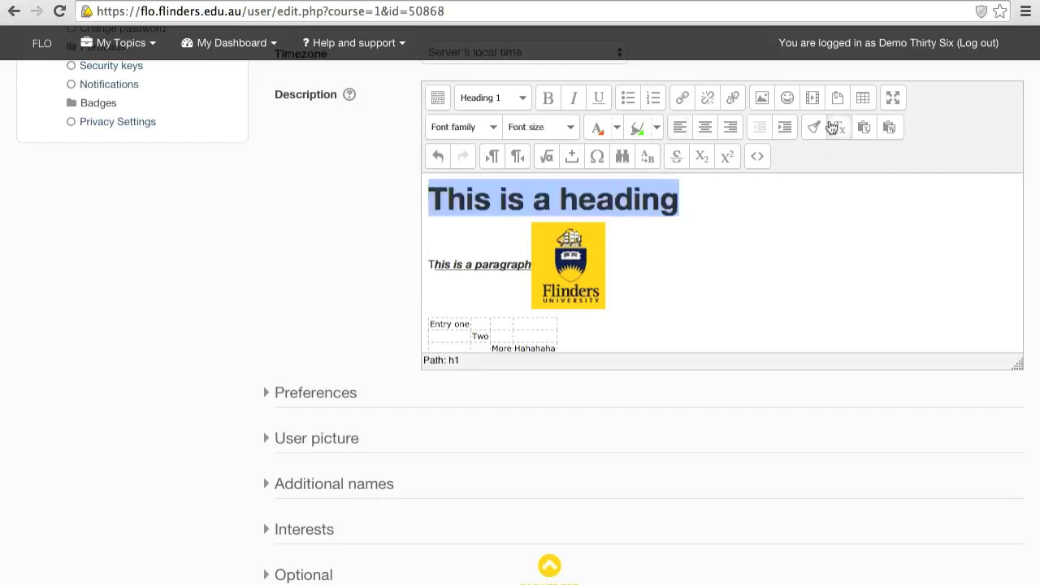
scroll(207, 277, "up", 3)
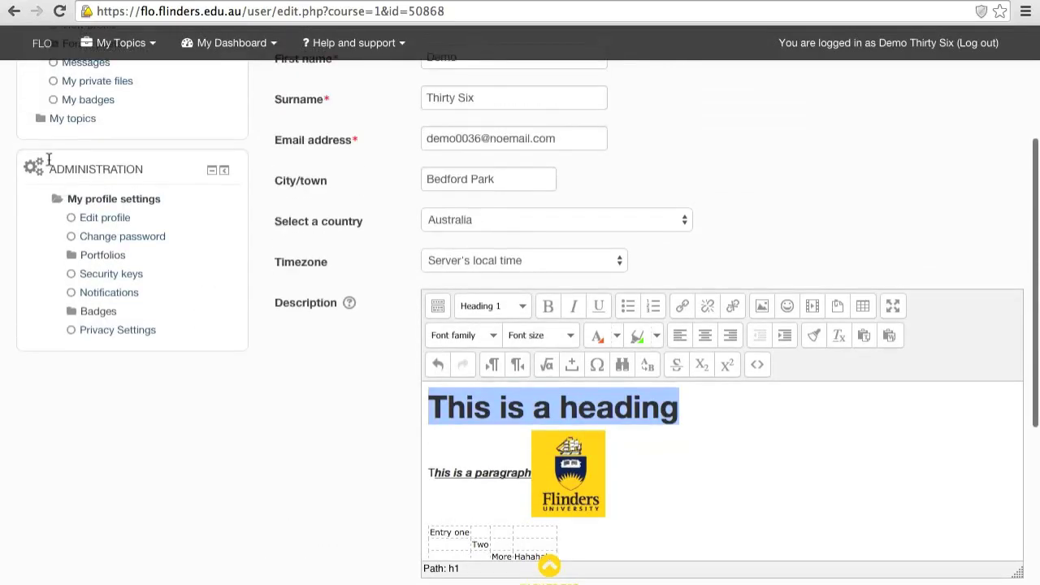
left_click_drag(47, 167, 180, 325)
key("ctrl+c")
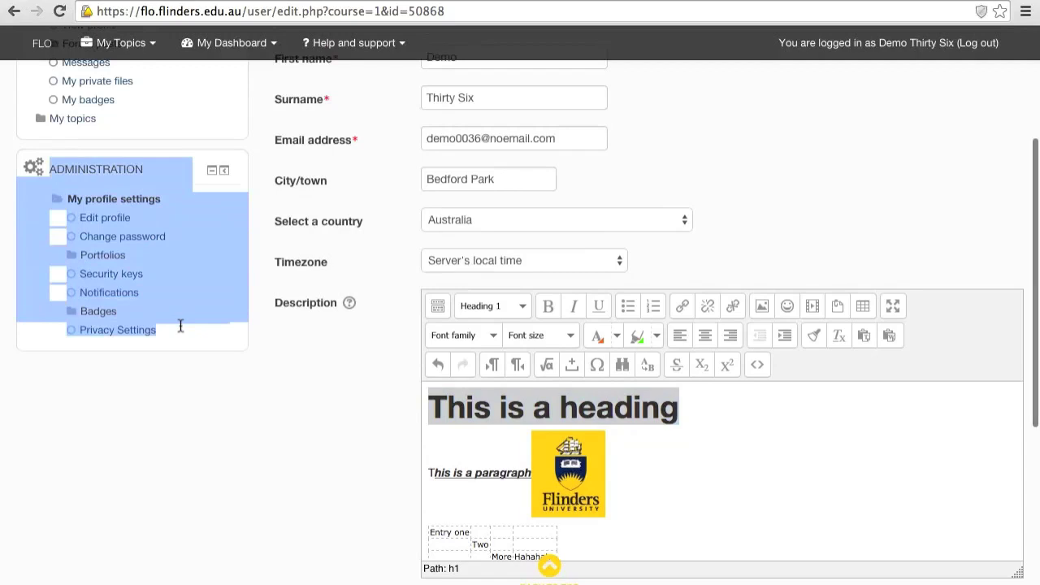
Step: Paste the Administration list below the heading, undo, and paste it again as plain lines
triple_click(740, 404)
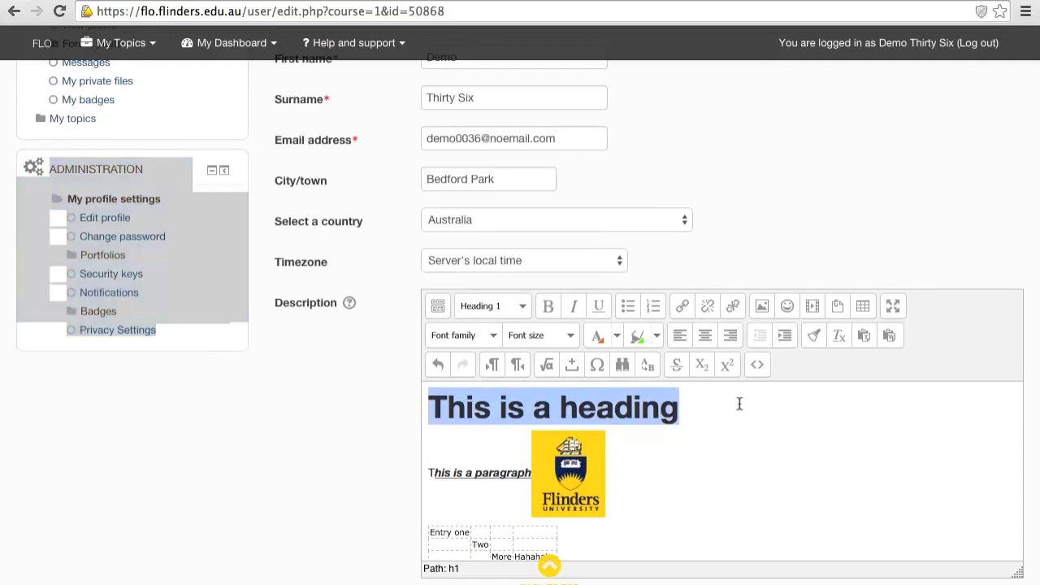
left_click(740, 404)
key("Return")
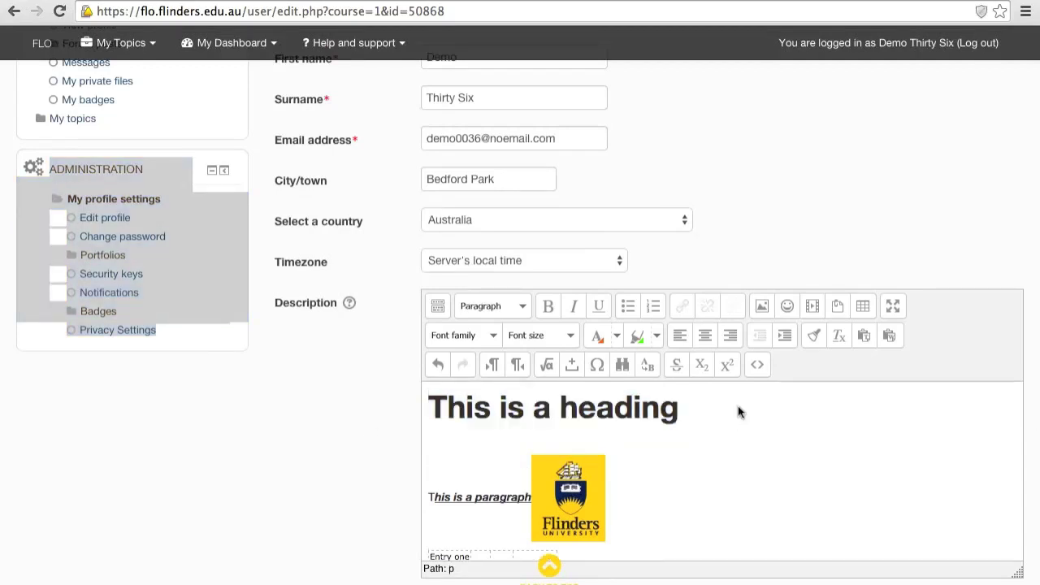
key("ctrl+v")
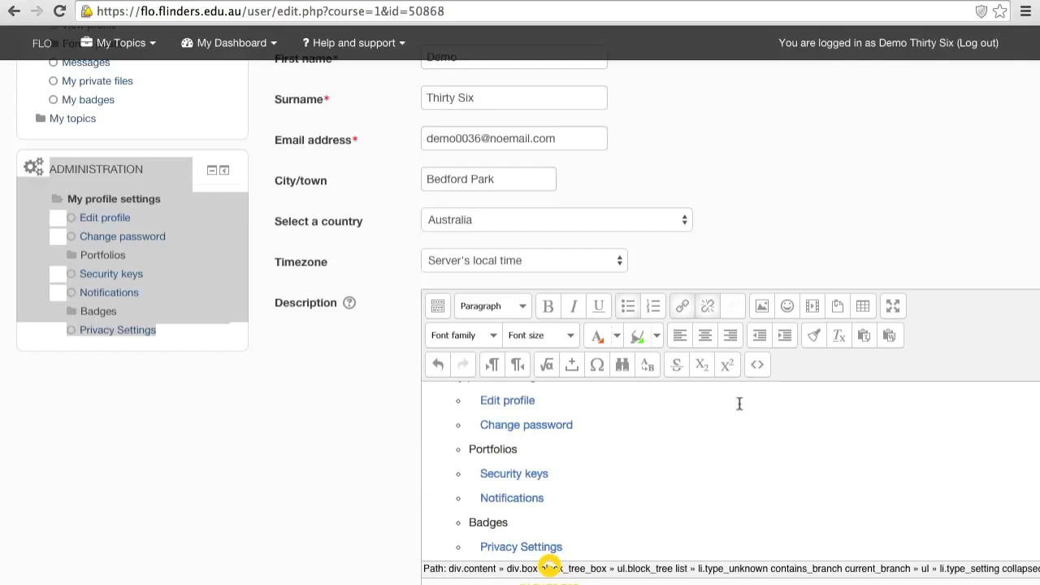
key("ctrl+z")
scroll(702, 440, "up", 5)
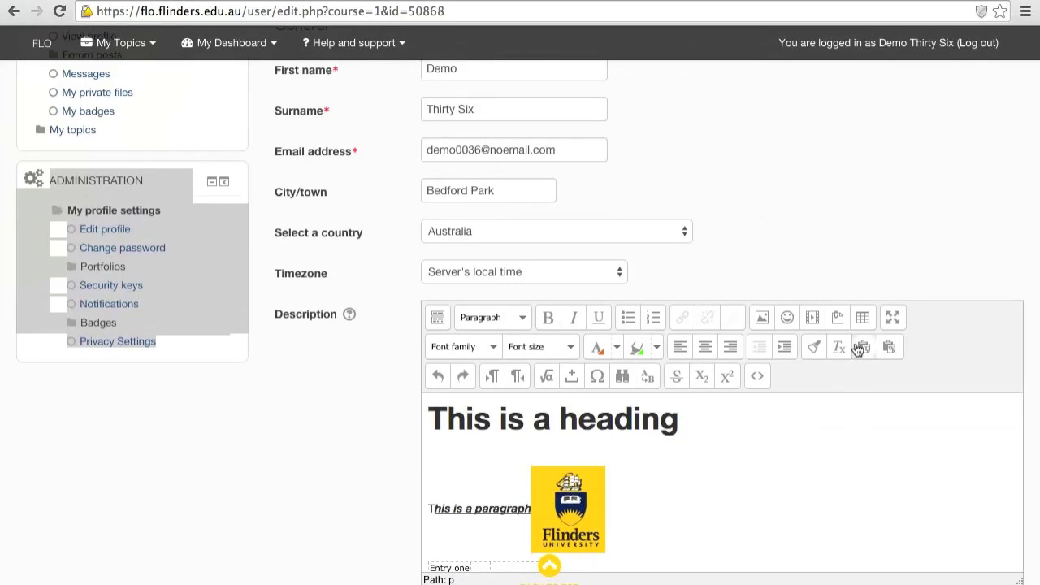
key("ctrl+v")
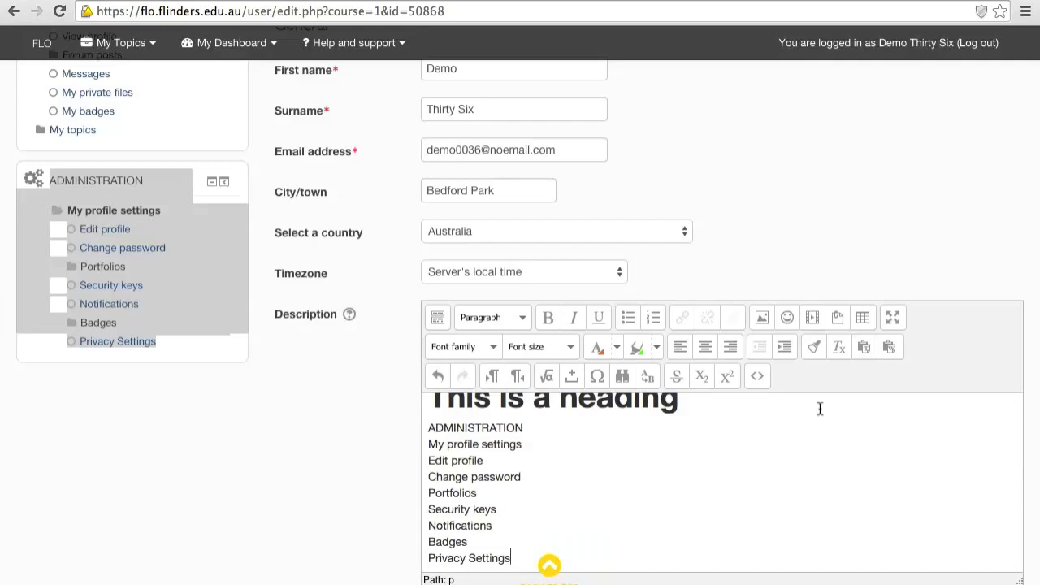
Step: Undo and redo the paste, then switch text direction to right-to-left and back
left_click(432, 373)
left_click(462, 377)
left_click(515, 373)
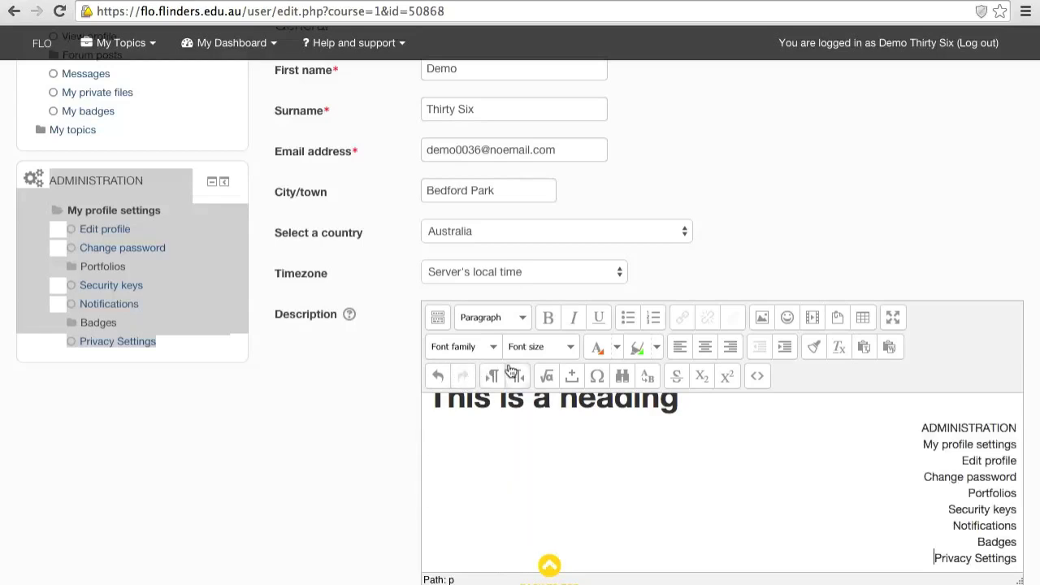
left_click(487, 373)
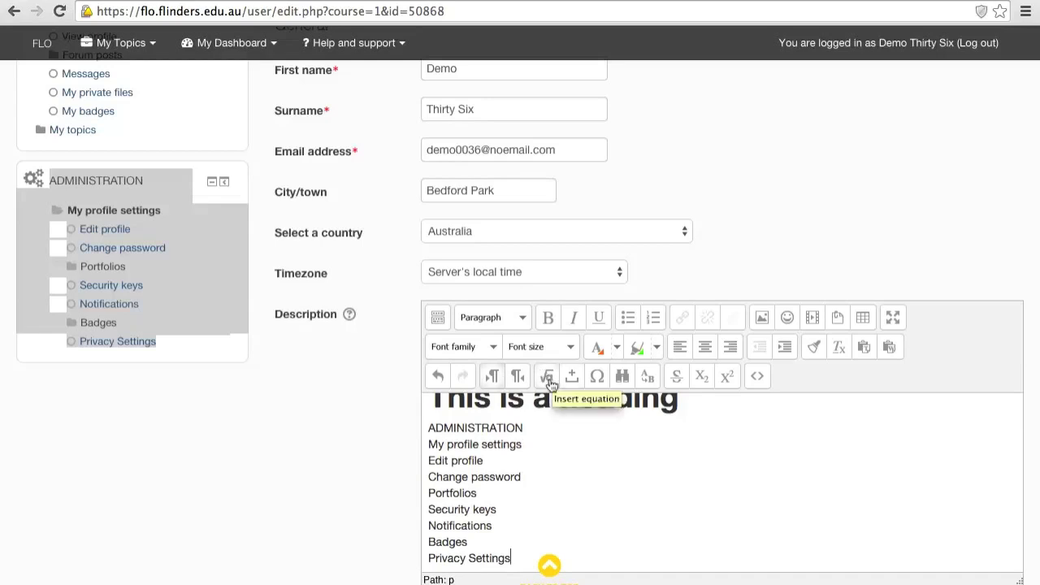
Step: Insert the special character æ after 'Privacy Settings' and select ADMINISTRATION
left_click(595, 378)
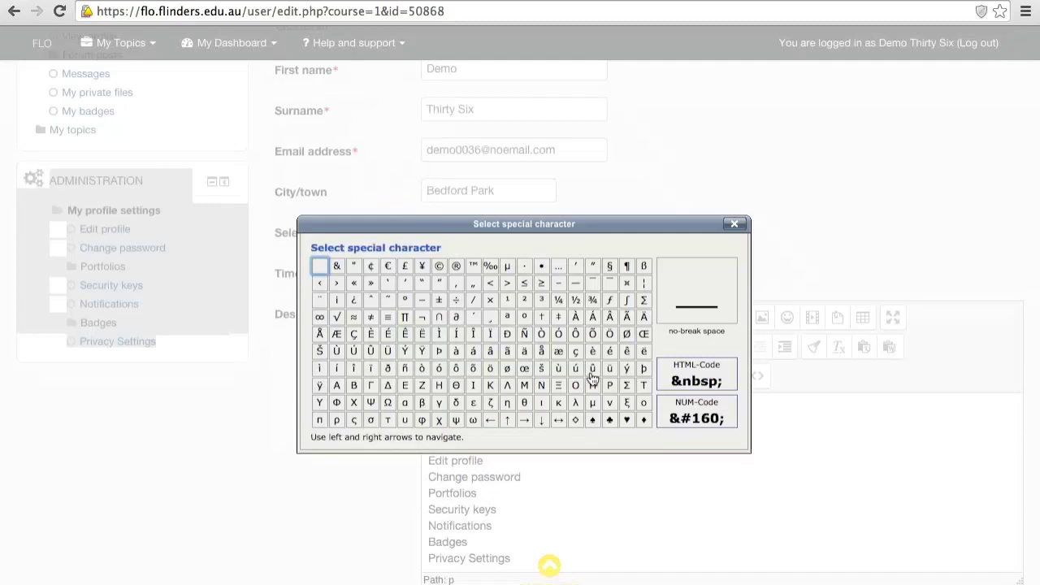
left_click(546, 349)
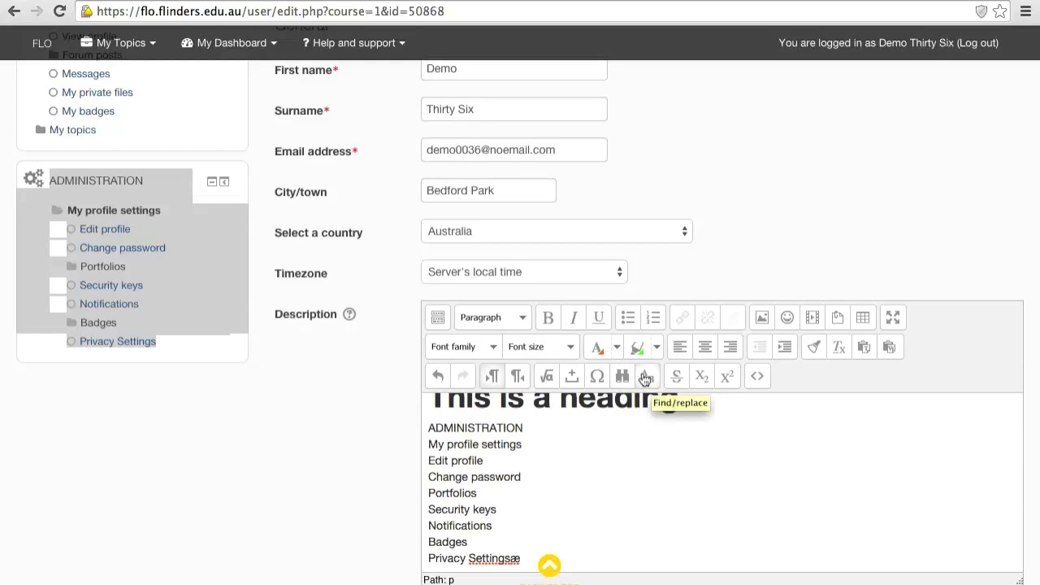
double_click(493, 420)
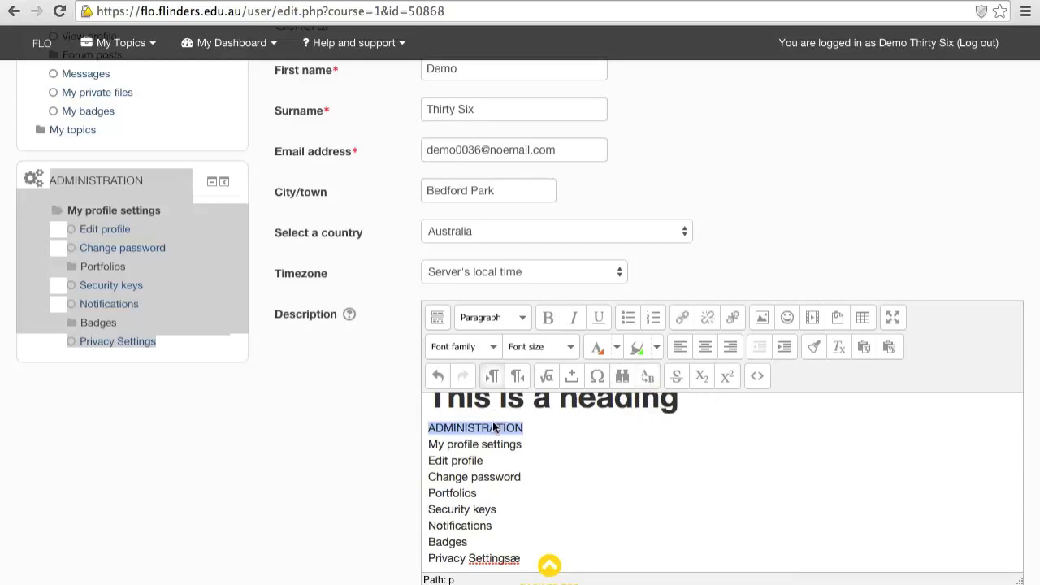
Step: Strike through the word ADMINISTRATION
left_click(672, 378)
scroll(618, 431, "up", 3)
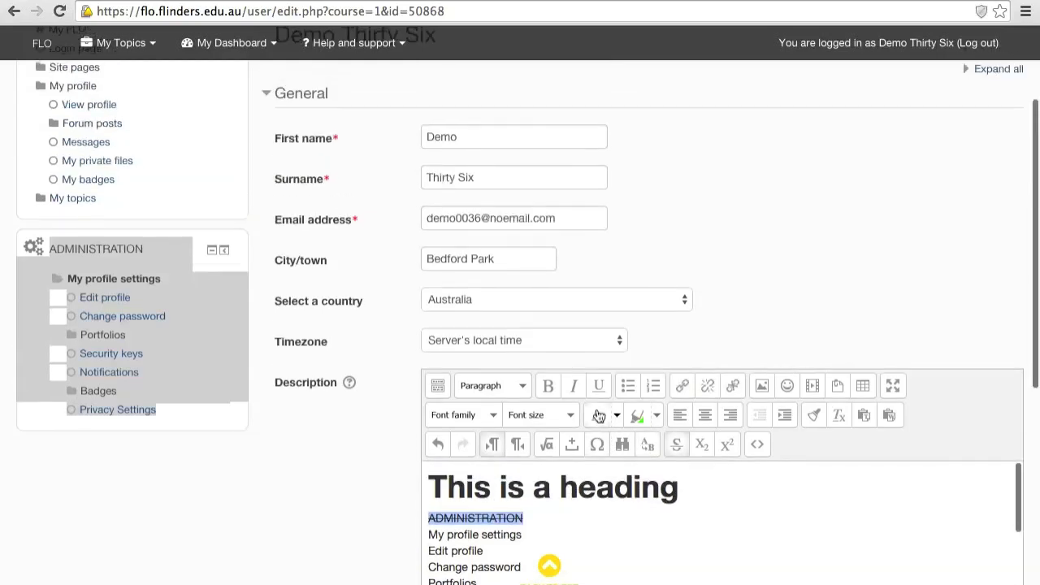
left_click(680, 488)
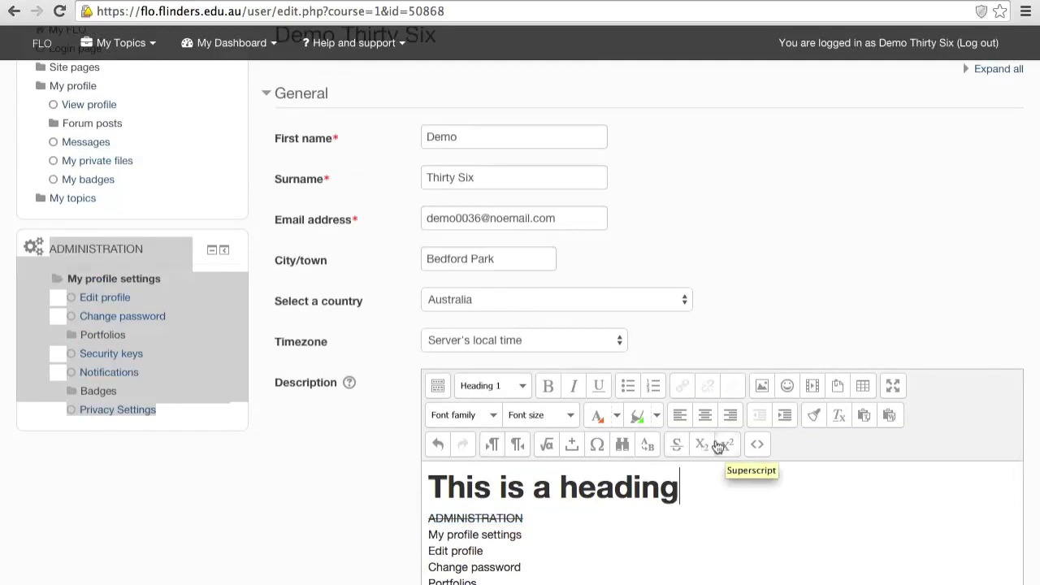
Step: Add a superscript [1] after the heading and view the HTML source
type("[1]")
key("shift+Left")
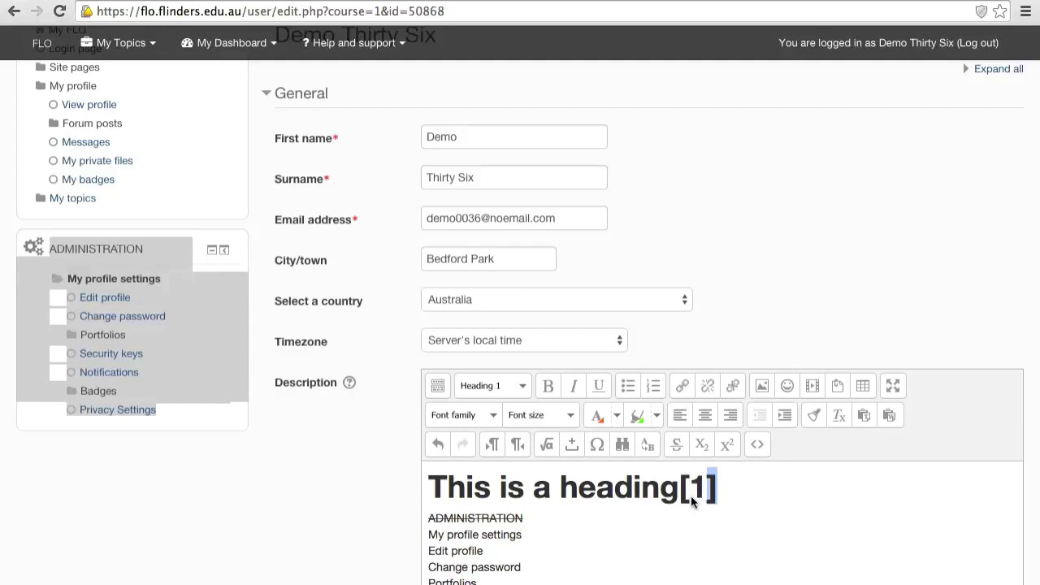
key("shift+Left")
left_click(722, 439)
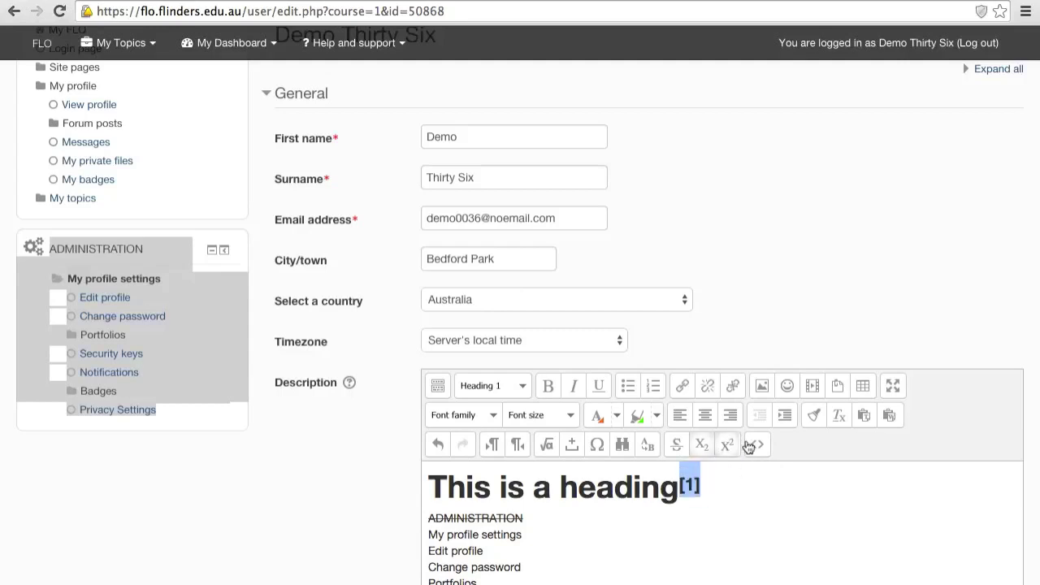
left_click(754, 445)
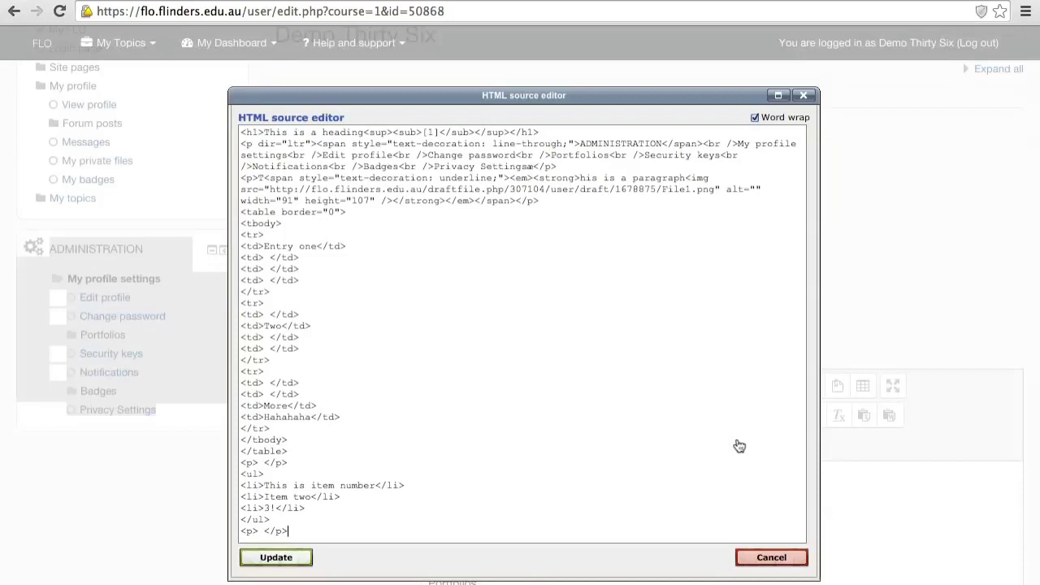